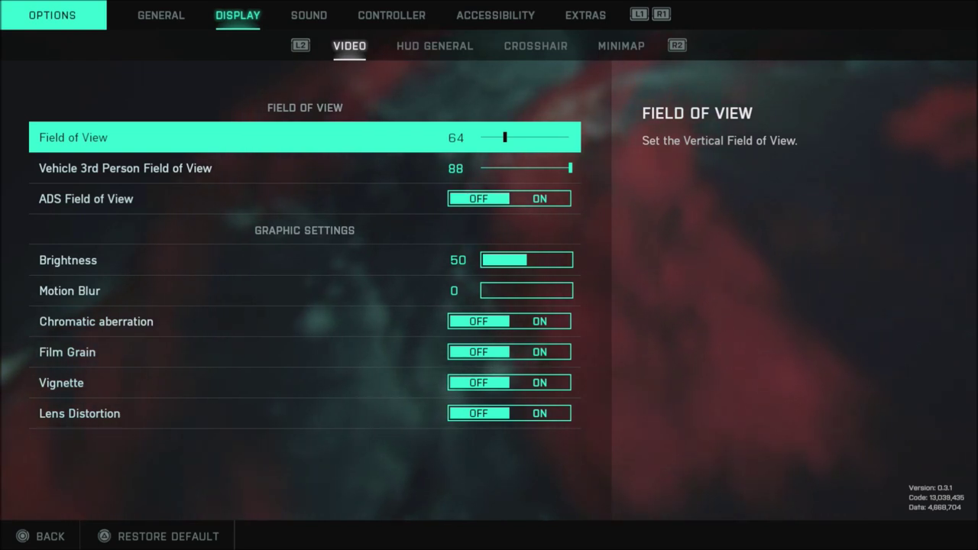
- Review the video display settings, covering the field of view options and the graphic settings from Brightness to Lens Distortion
key("Down")
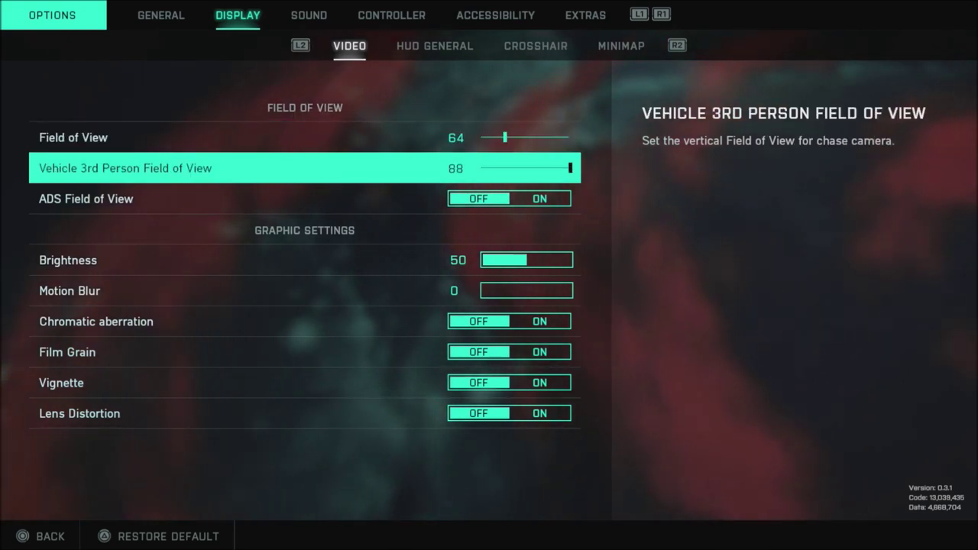
key("Down")
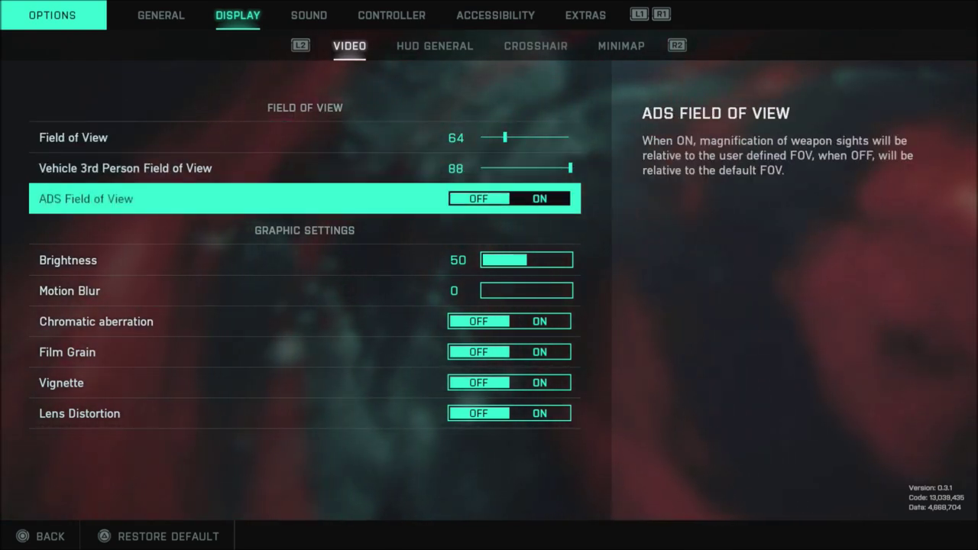
key("Down")
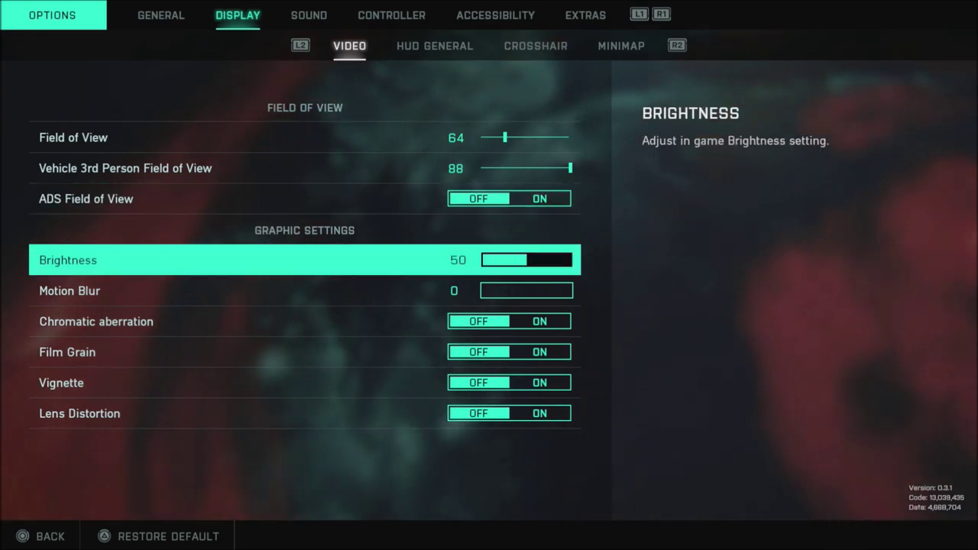
key("Down")
key("Down")
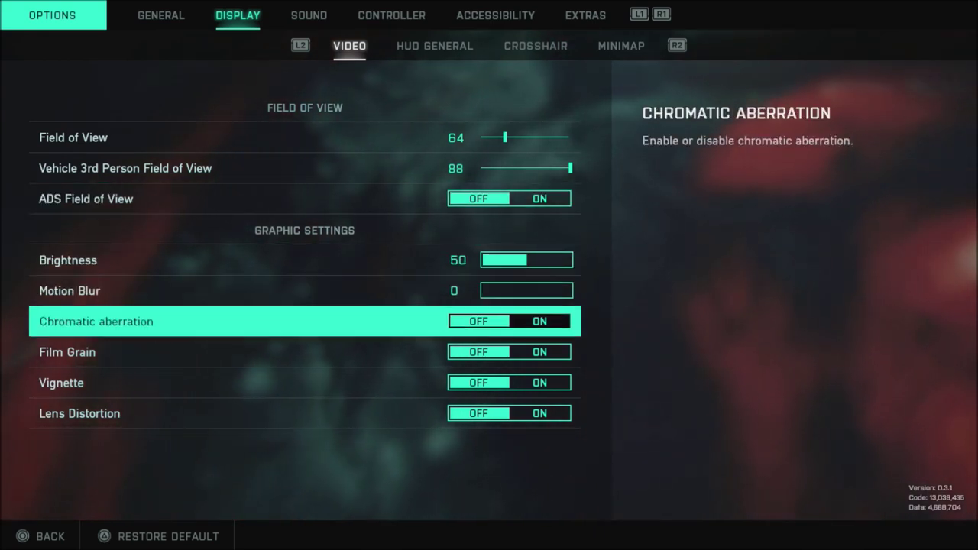
key("Down")
key("Down")
key("Down")
key("Up")
key("Up")
key("Up")
key("Up")
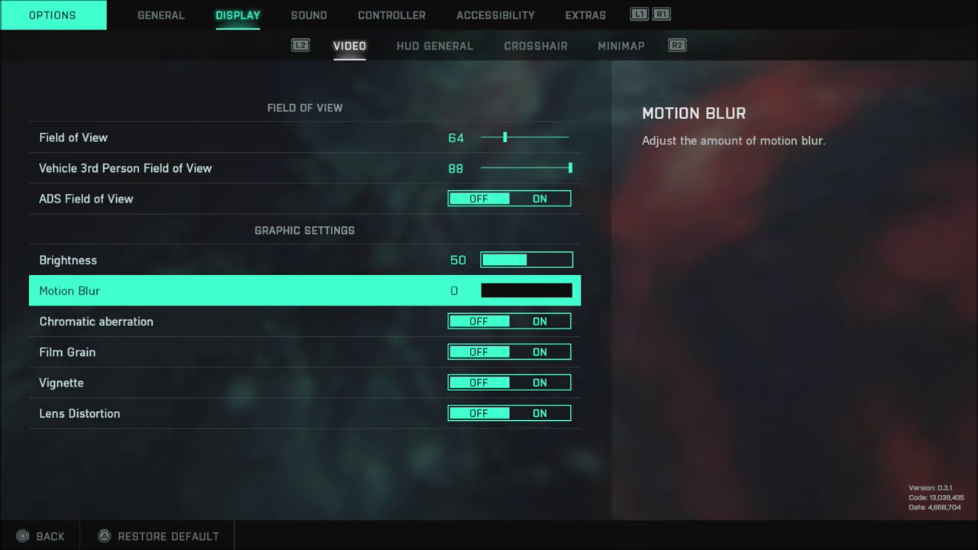
key("Down")
key("Down")
key("Down")
key("Down")
key("Up")
key("Up")
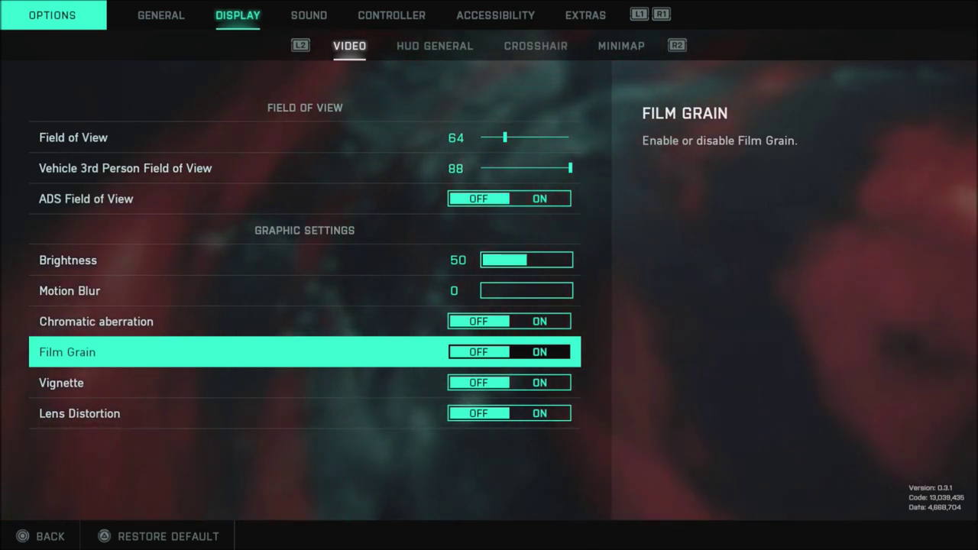
- Examine the general HUD settings from Show HUD through HUD Motion, Camera Shake Amount, Soldier Compass and Fire mode Indicator
key("e")
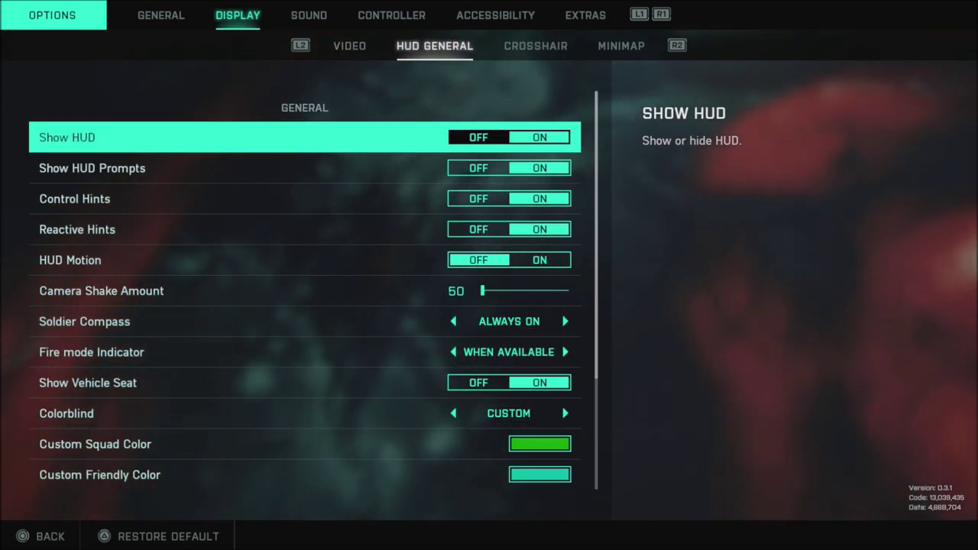
key("Down")
key("Up")
key("Down")
key("Down")
key("Down")
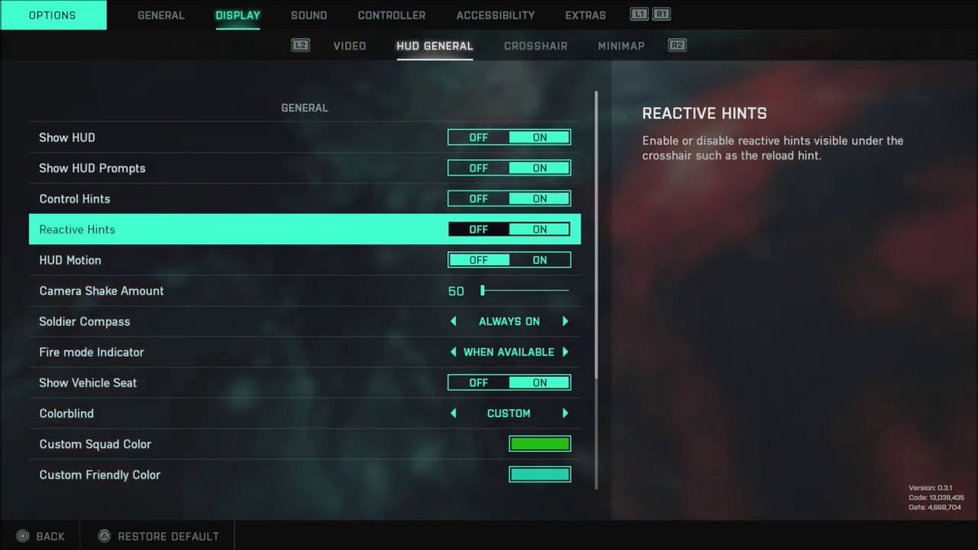
key("Down")
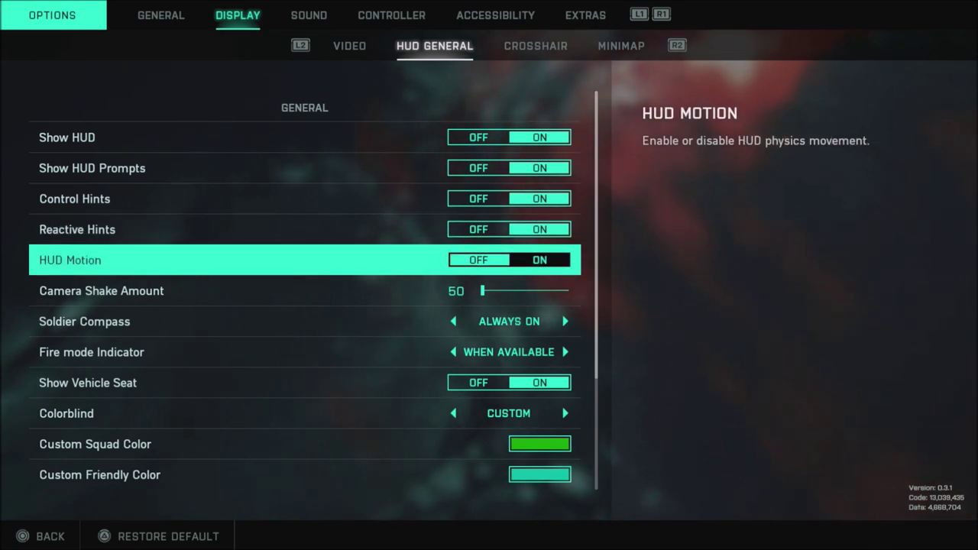
key("Down")
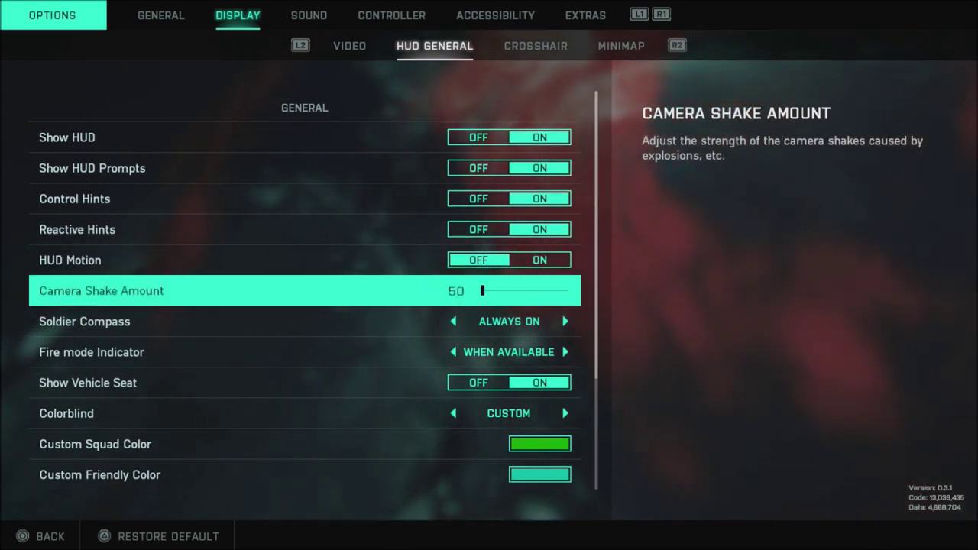
key("Down")
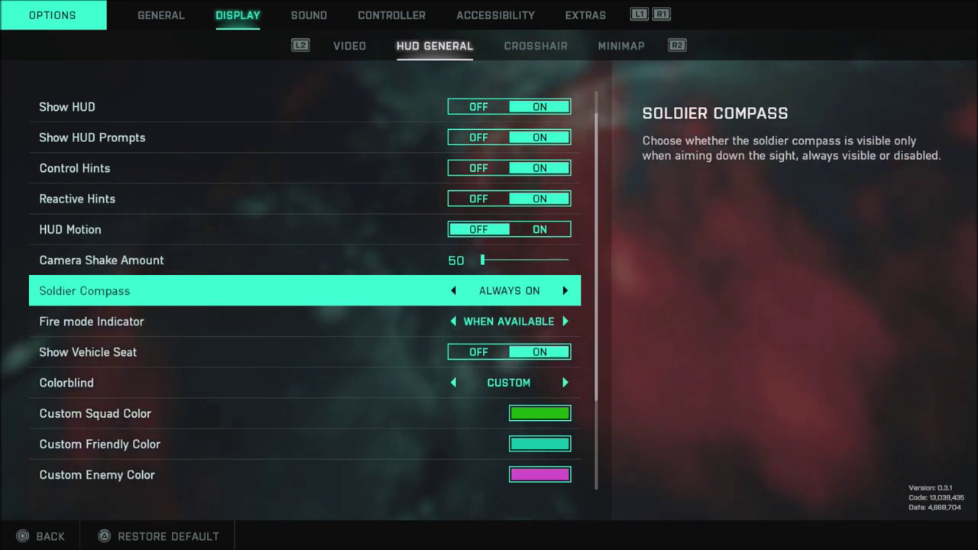
key("Down")
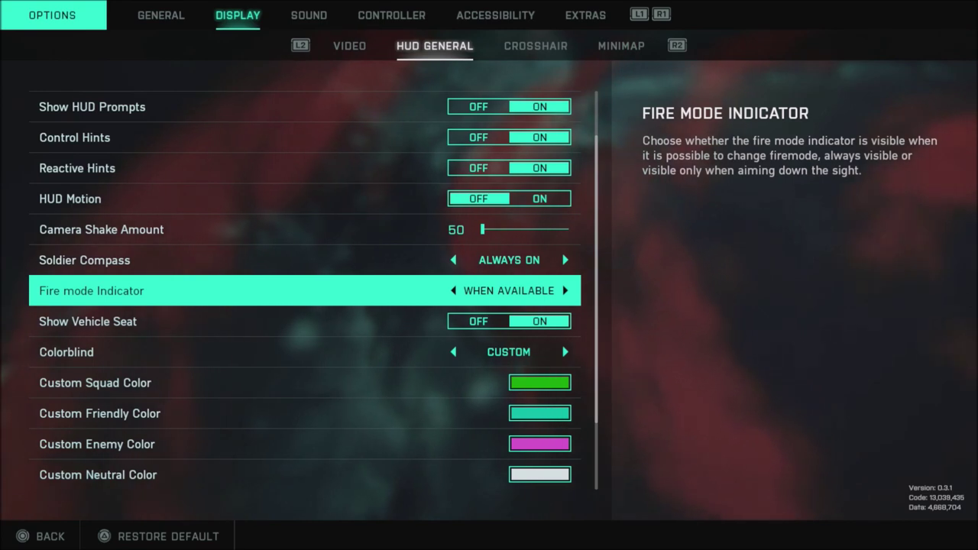
- Examine the Colorblind option, the custom squad, friendly, enemy and neutral HUD colors, and the World Log settings
key("Down")
key("Down")
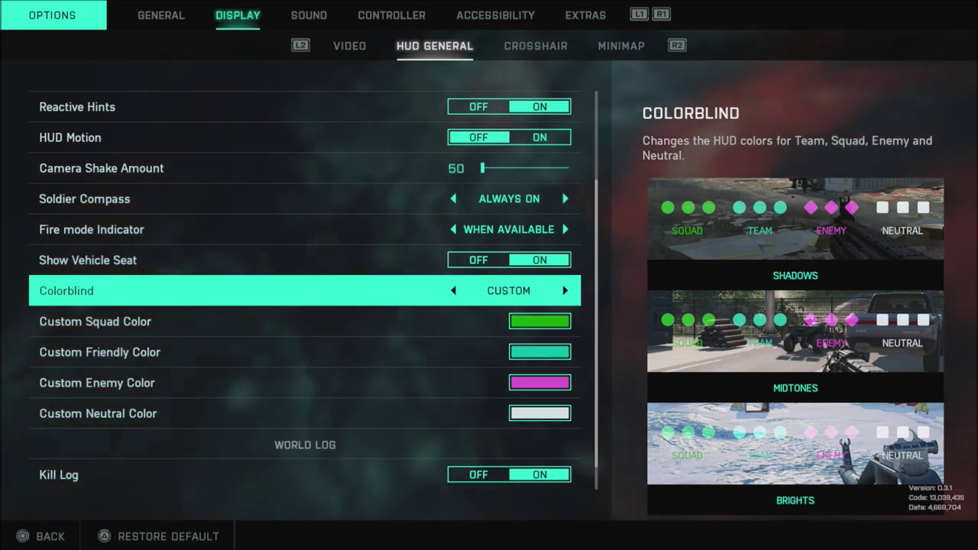
key("Down")
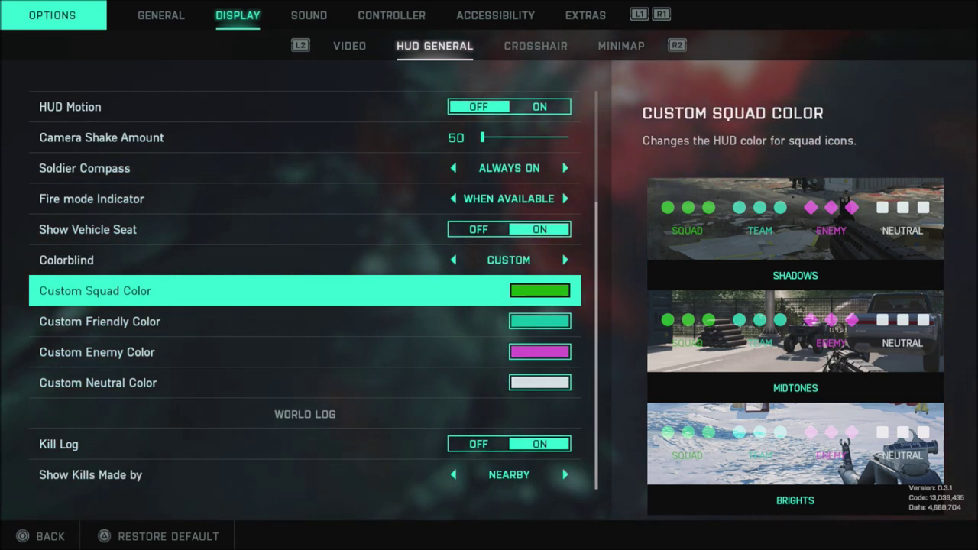
key("Down")
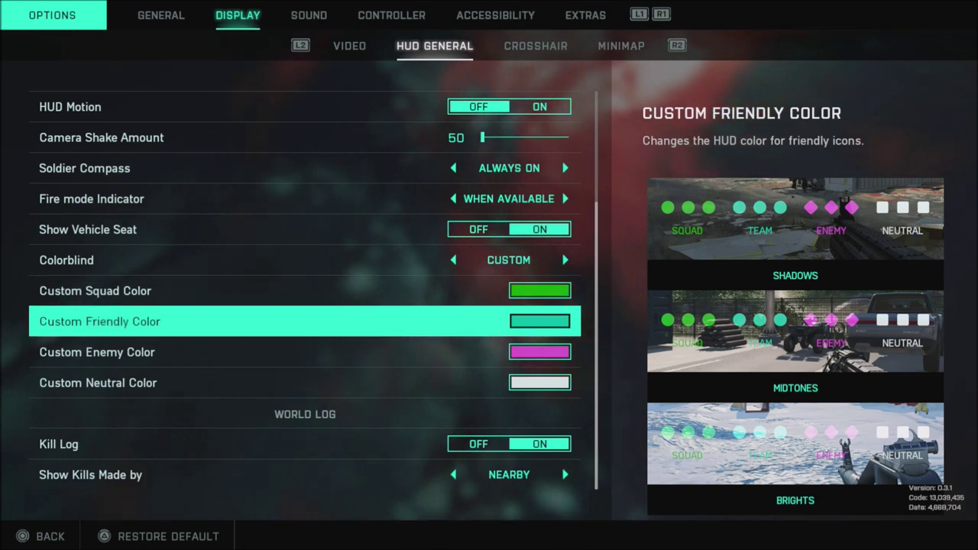
key("Down")
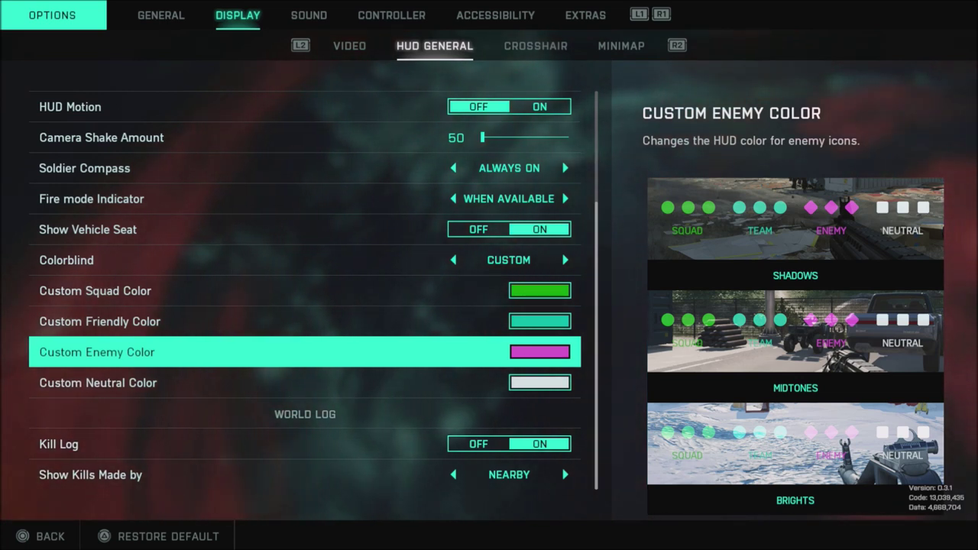
key("Down")
key("Down")
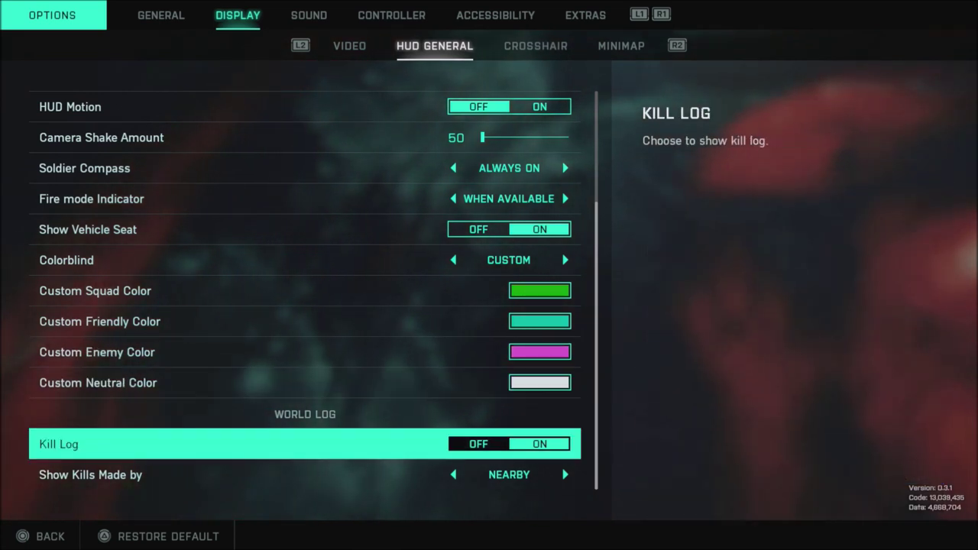
key("Down")
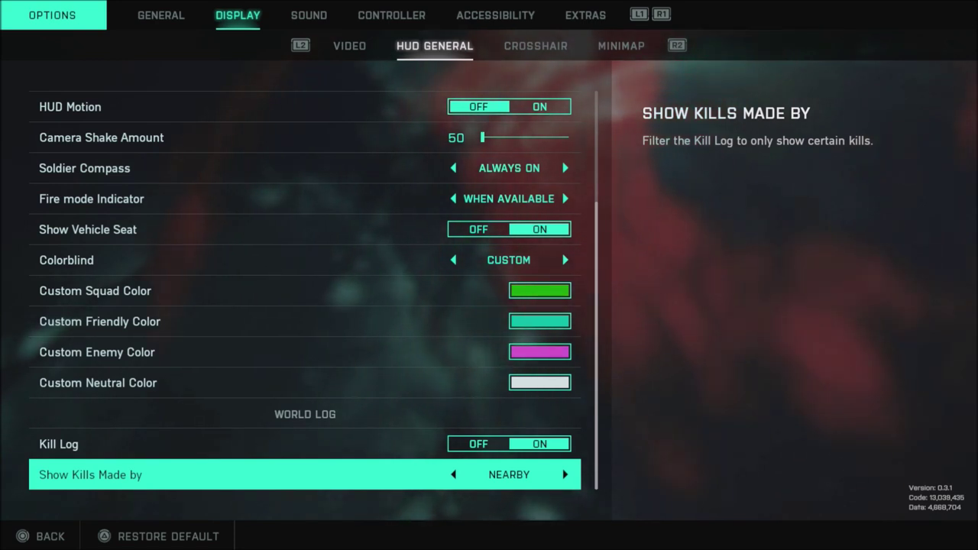
- Review the crosshair's opacity, projection, thickness and color settings in the display options
key("e")
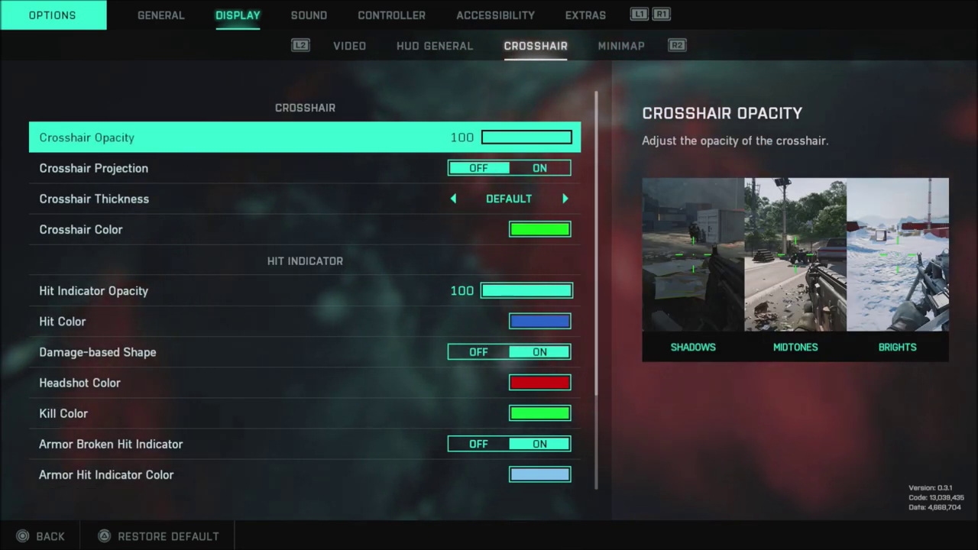
key("Down")
key("Down")
key("Down")
key("Up")
key("Up")
key("Up")
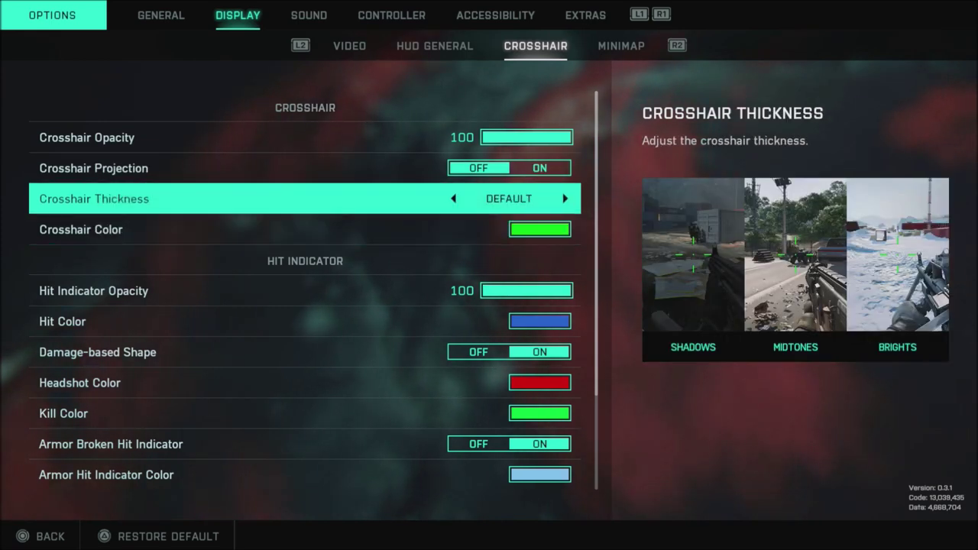
key("Down")
key("Down")
key("Down")
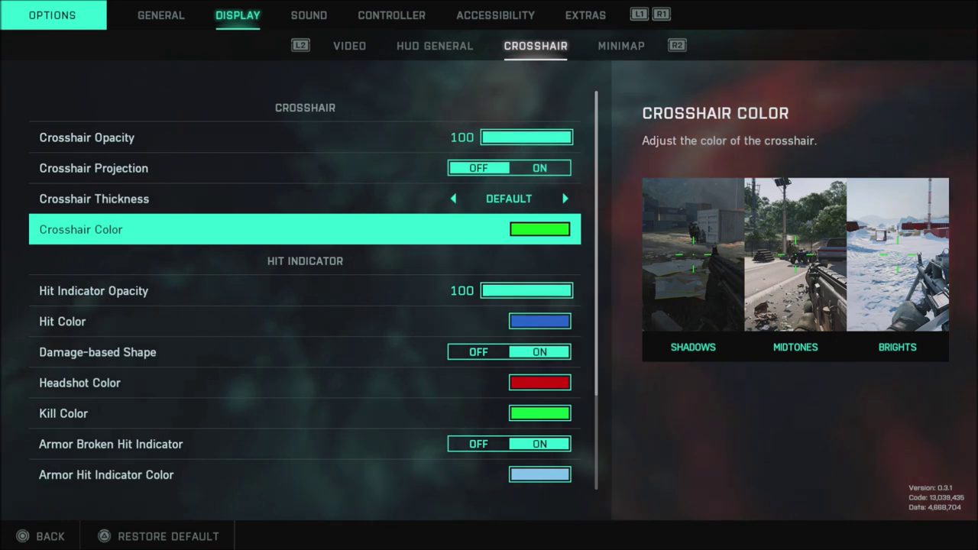
- Review the hit indicator settings, including hit, headshot and kill colors and the armor hit indicator options
key("Down")
key("Down")
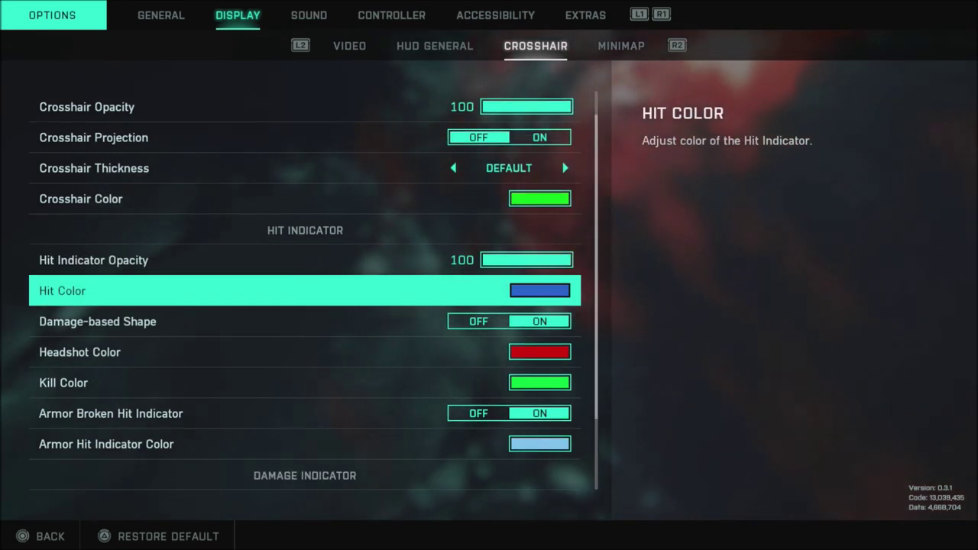
key("Down")
key("Down")
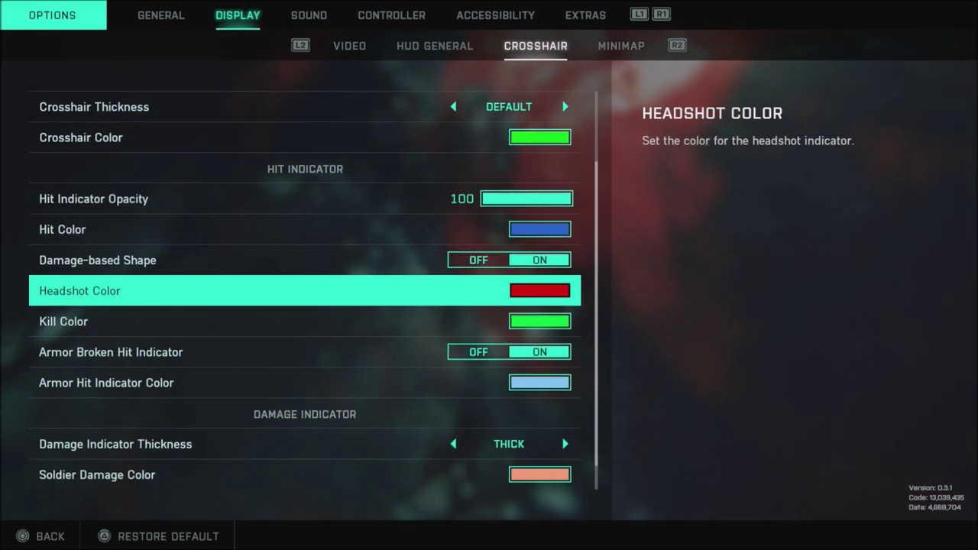
key("Down")
key("Down")
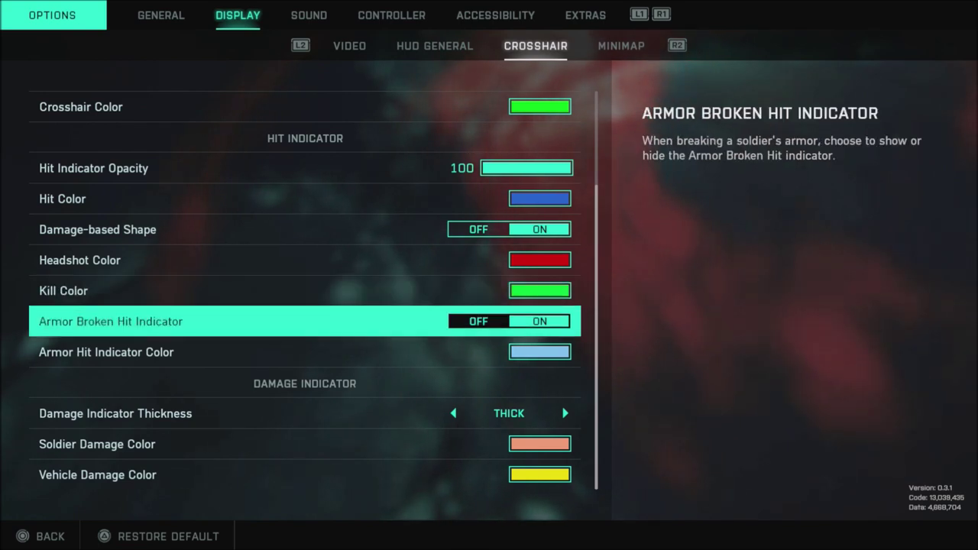
key("Down")
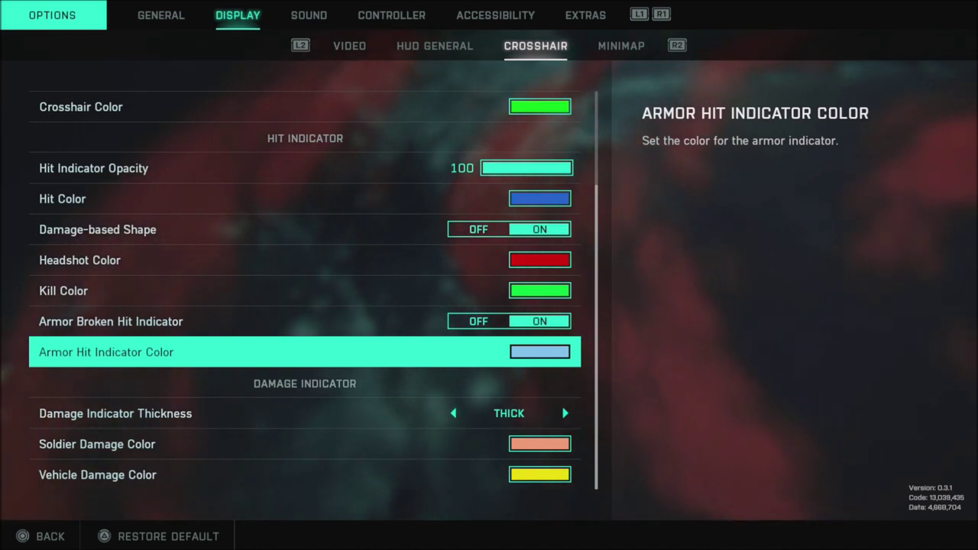
key("Up")
key("Up")
key("Up")
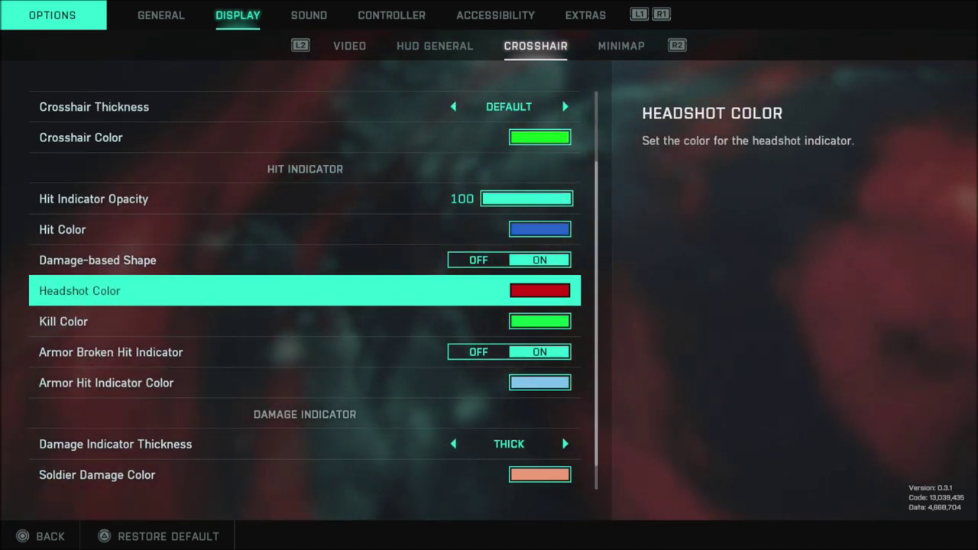
- Review the minimap settings for background opacity, rotation and view distance on foot, in ground vehicles and in air vehicles
key("Page_Down")
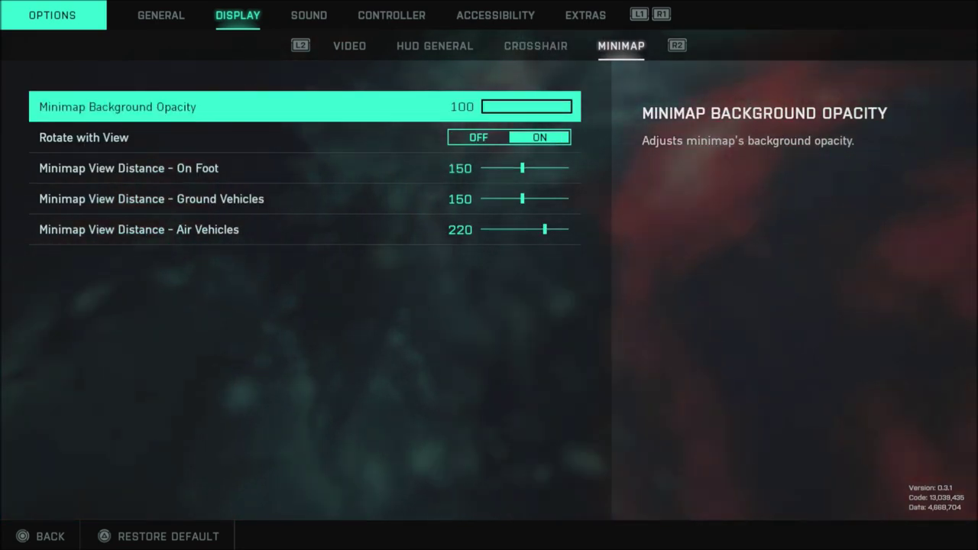
key("Down")
key("Down")
key("Down")
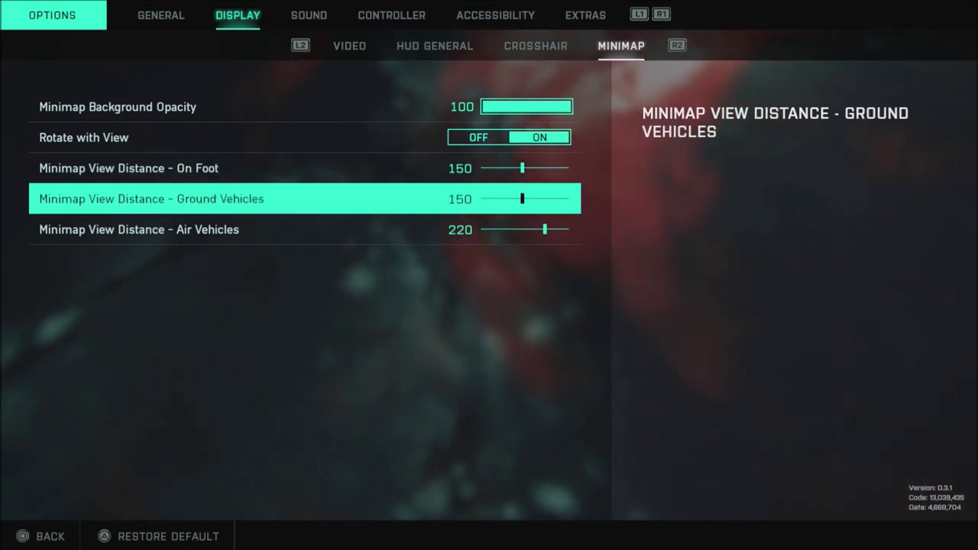
key("Down")
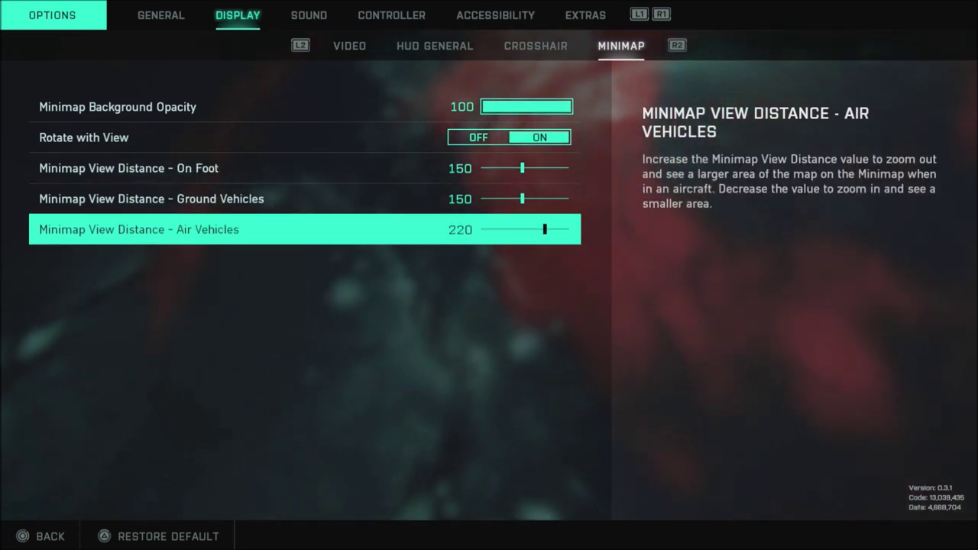
- Review the on-foot Controls and Buttons schemes in the controller settings
key("e")
key("e")
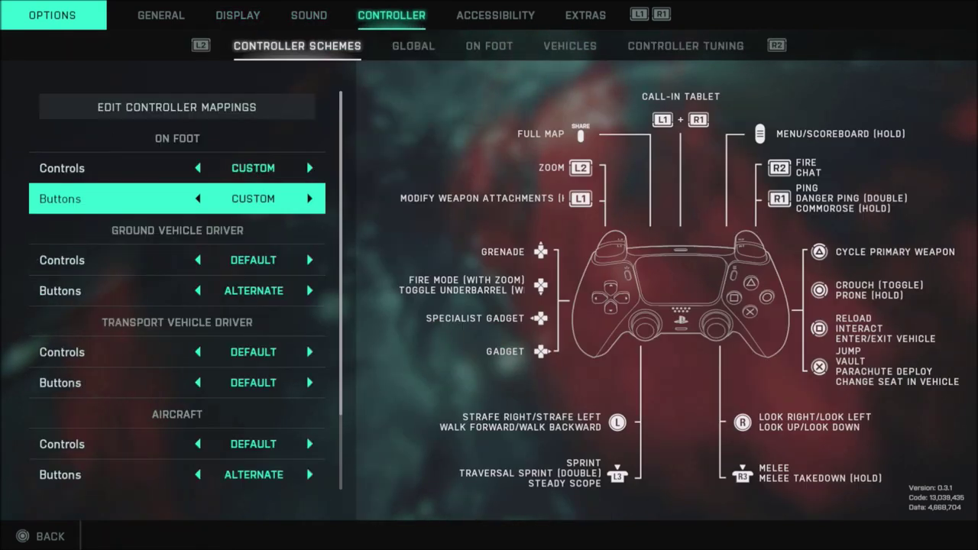
key("Up")
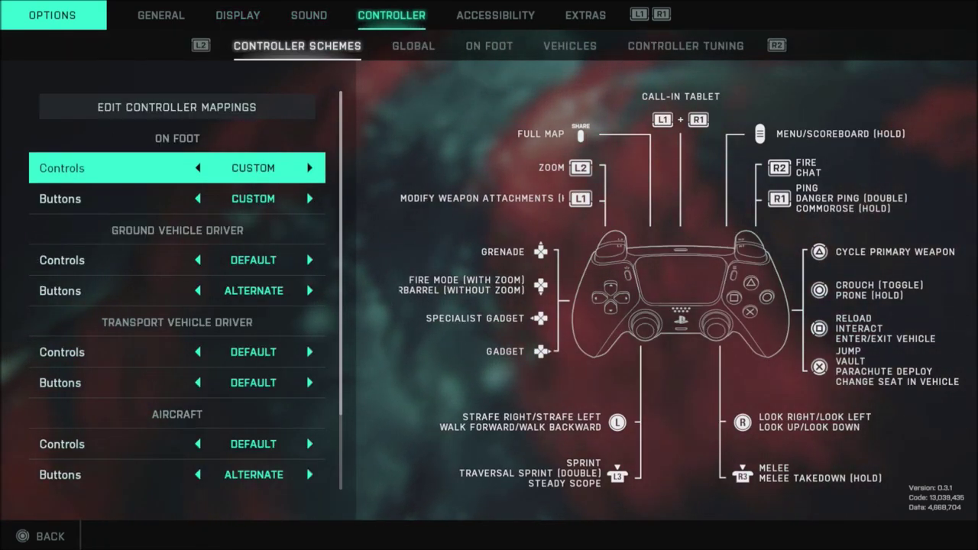
key("Down")
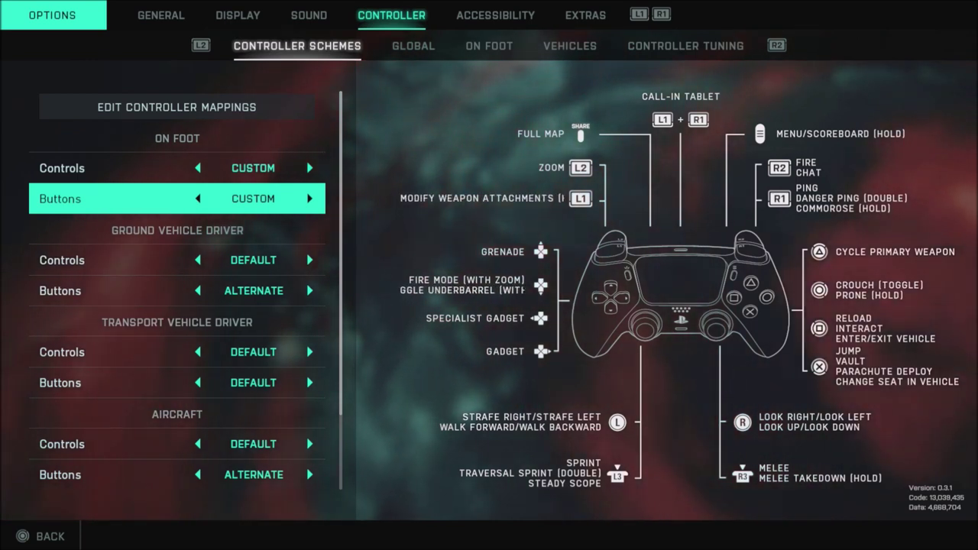
- Review the Controls and Buttons schemes for the ground vehicle driver, transport vehicle driver, aircraft and gunner
left_click(177, 260)
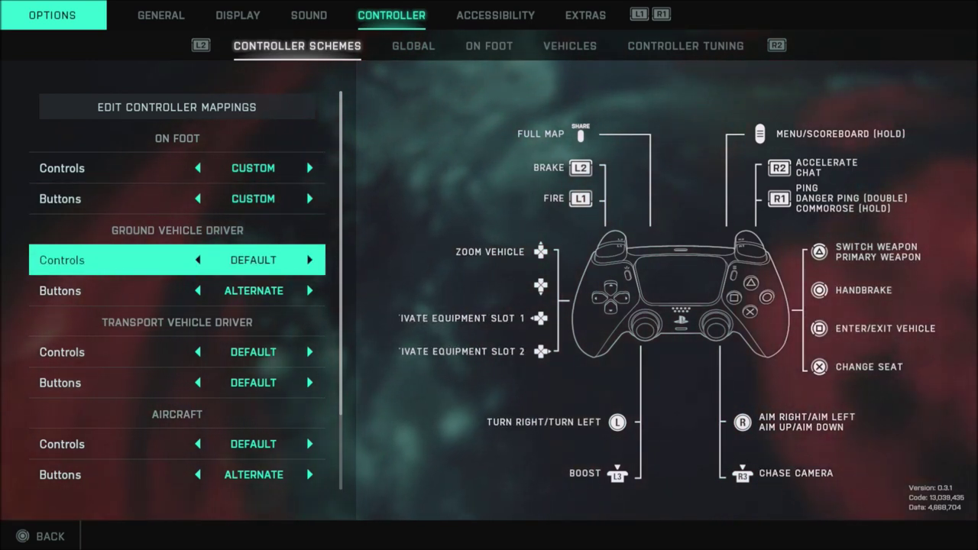
left_click(178, 290)
left_click(177, 351)
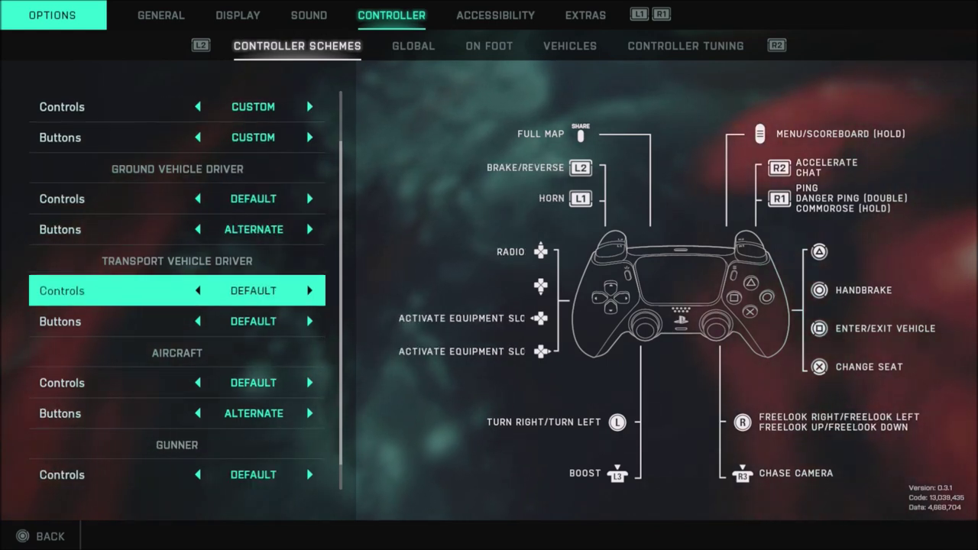
left_click(177, 321)
left_click(178, 352)
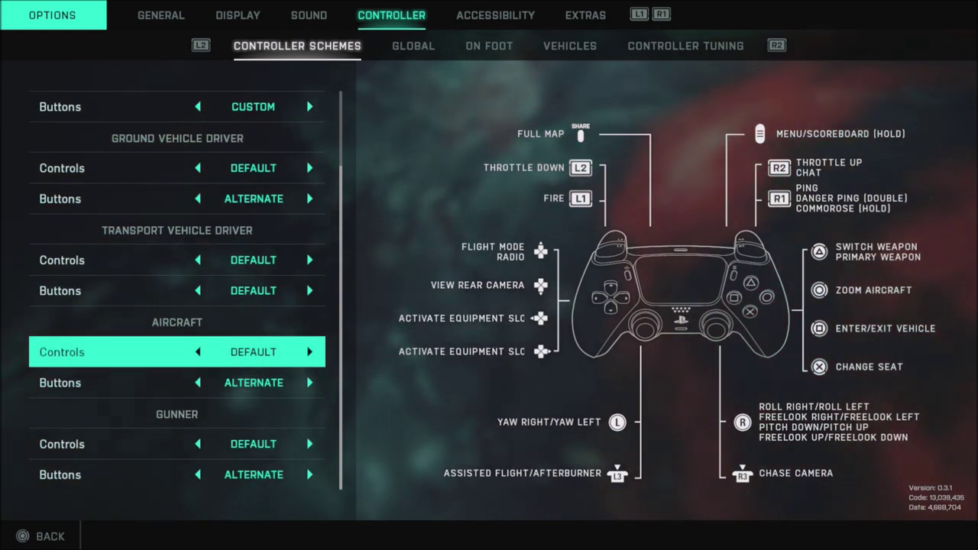
left_click(178, 382)
left_click(177, 443)
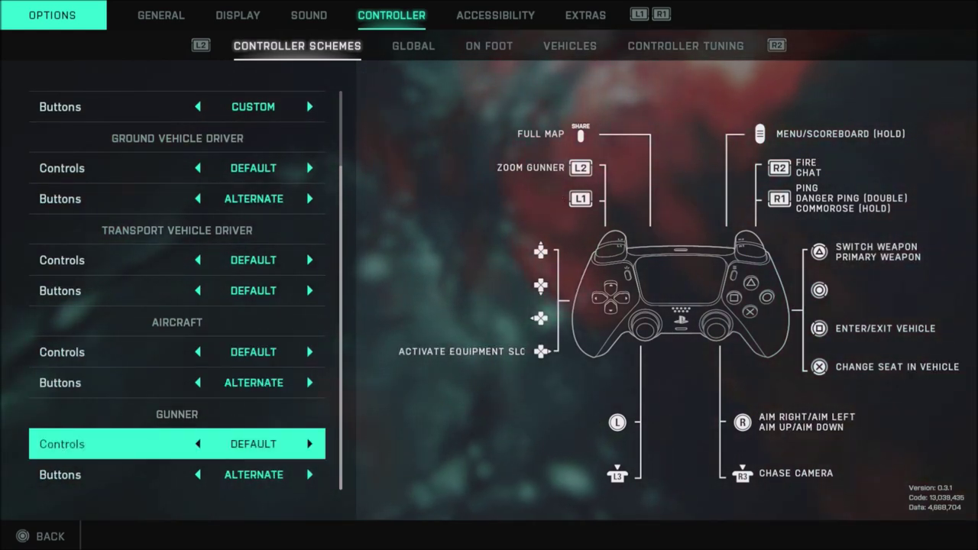
key("Down")
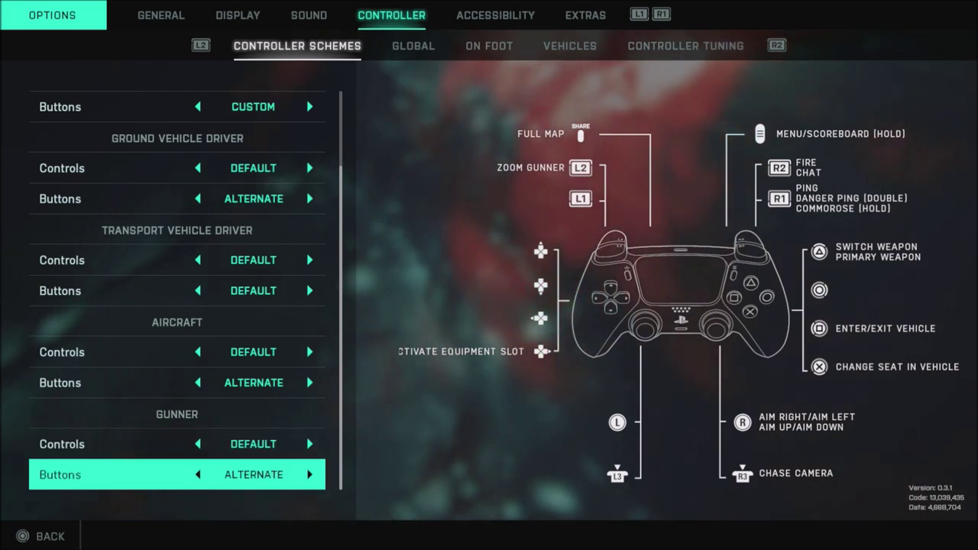
- Recheck the aircraft button layout and go back through the schemes to the Edit Controller Mappings entry
key("Up")
key("Up")
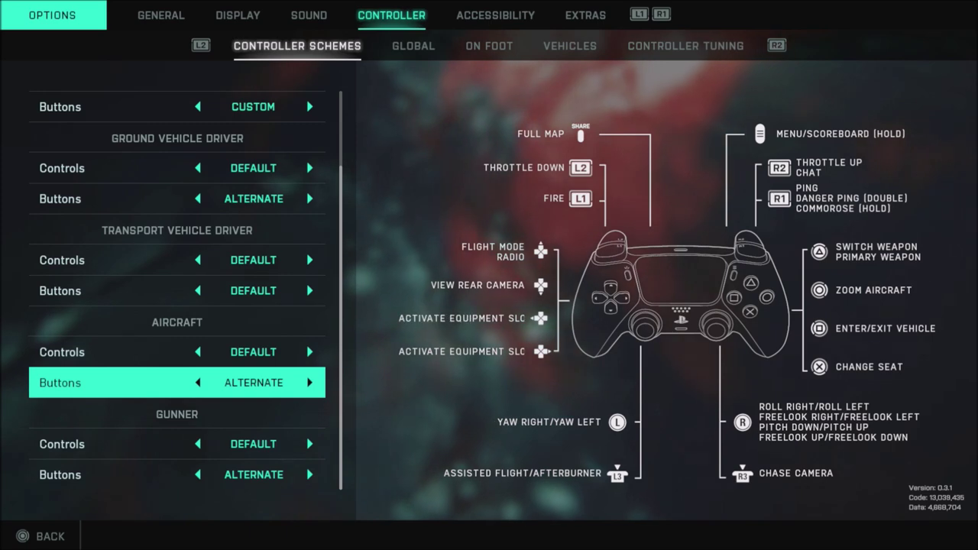
left_click(176, 351)
key("Up")
key("Up")
key("Up")
key("Up")
key("Up")
key("Up")
key("Up")
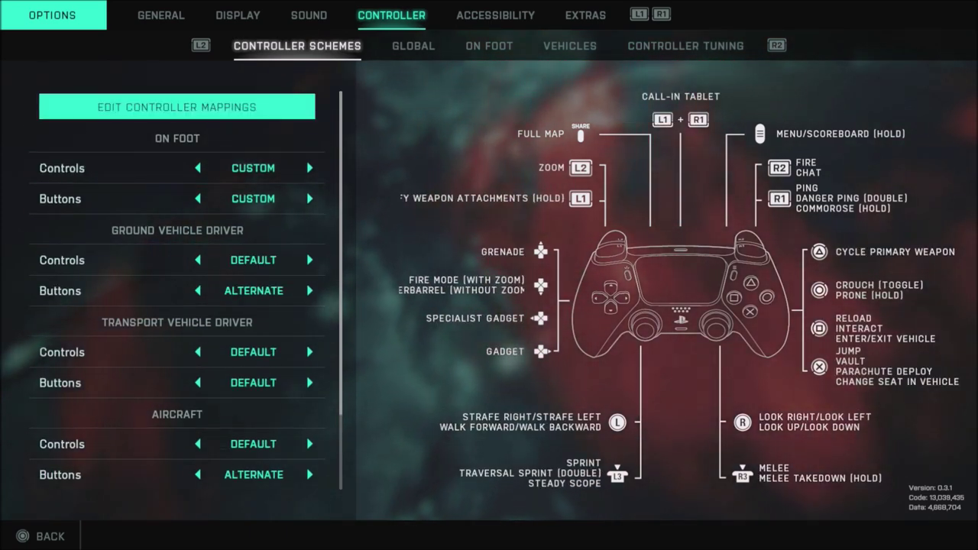
- Review the global controller settings, covering the Invert Vertical Look options and Controller Vibration
key("e")
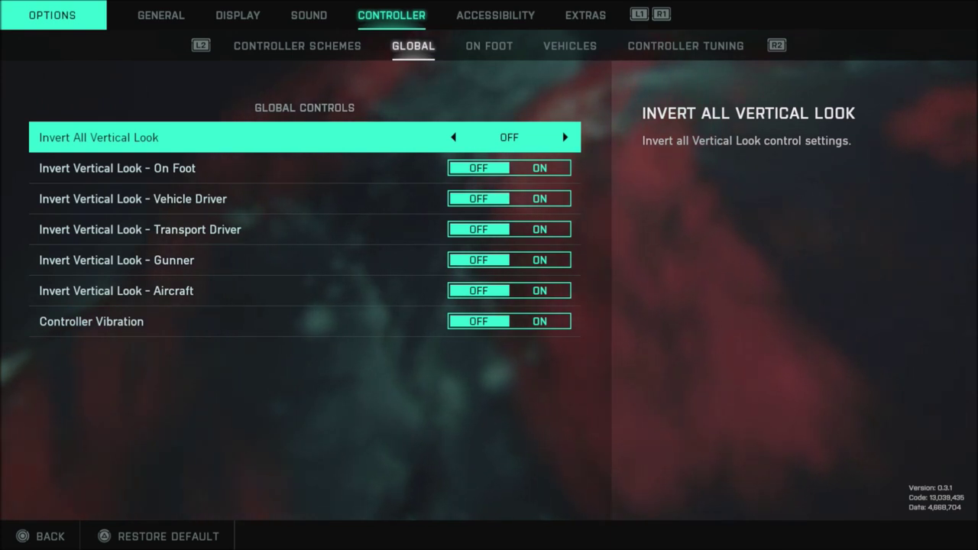
key("Down")
key("Down")
key("Down")
key("Down")
key("Down")
key("Down")
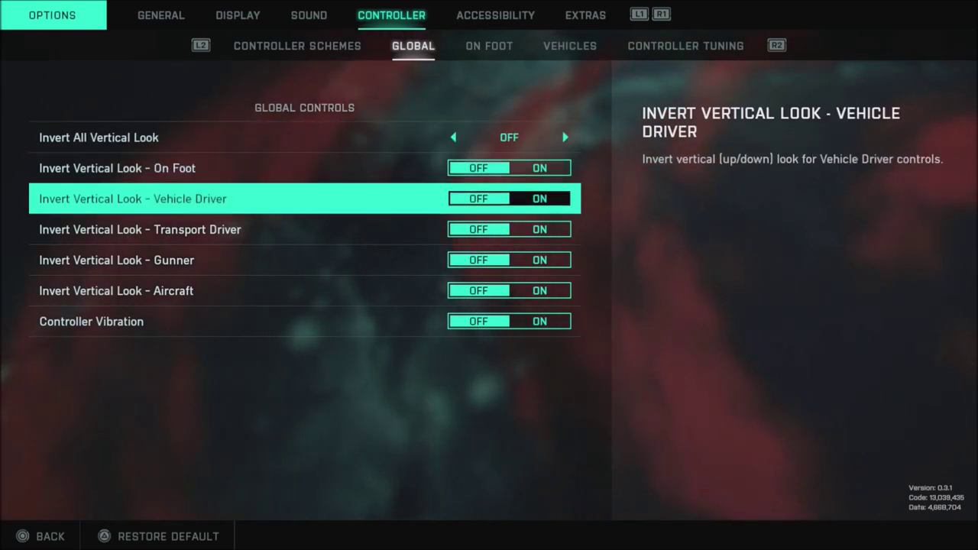
key("Up")
key("Up")
key("Up")
key("Up")
key("Up")
key("Up")
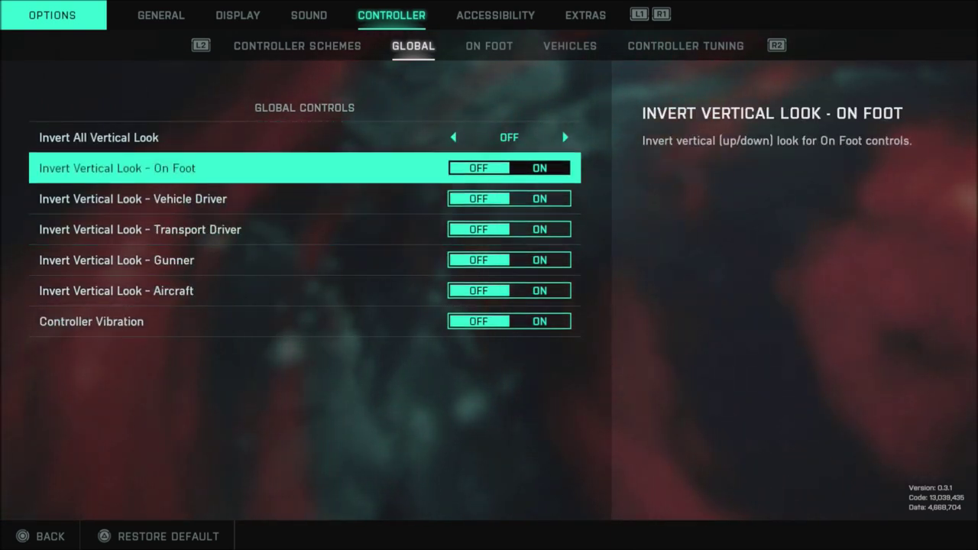
key("Down")
key("Down")
key("Up")
key("Up")
- Look over the on-foot controller settings, from the advanced aiming options back up to Field of View
key("e")
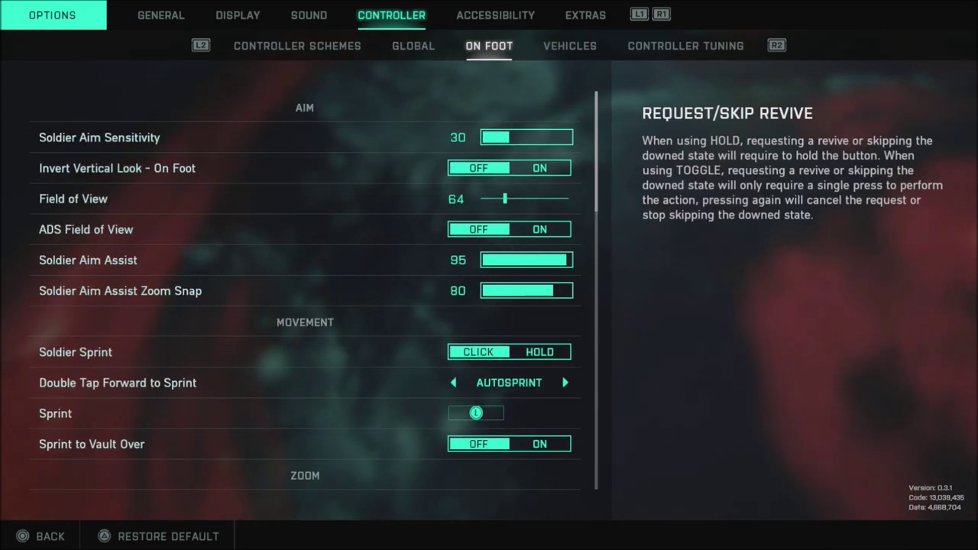
key("Down")
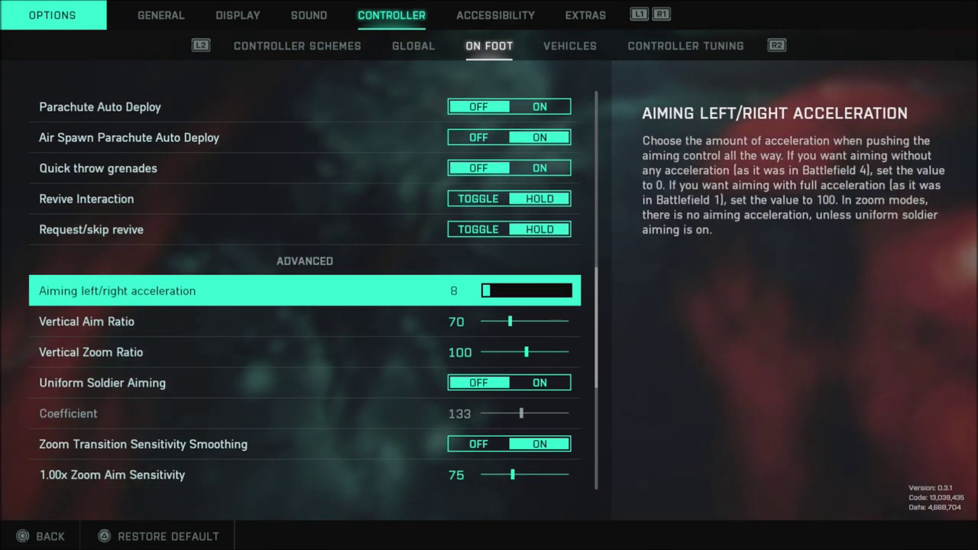
key("Up")
key("Up")
key("Up")
key("Up")
key("Up")
key("Up")
key("Up")
key("Up")
key("Up")
key("Up")
key("Up")
key("Up")
key("Up")
key("Up")
key("Up")
key("Up")
key("Up")
key("Up")
key("Up")
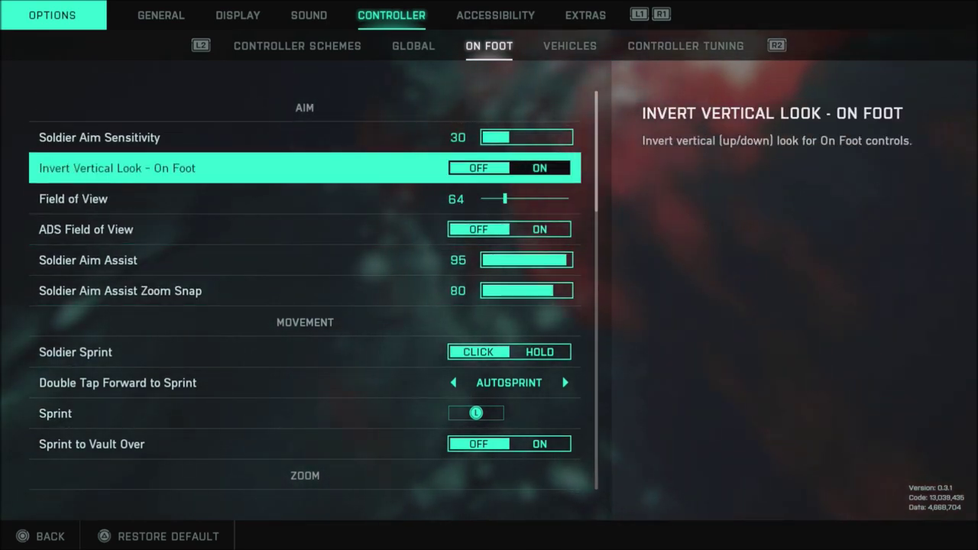
key("Down")
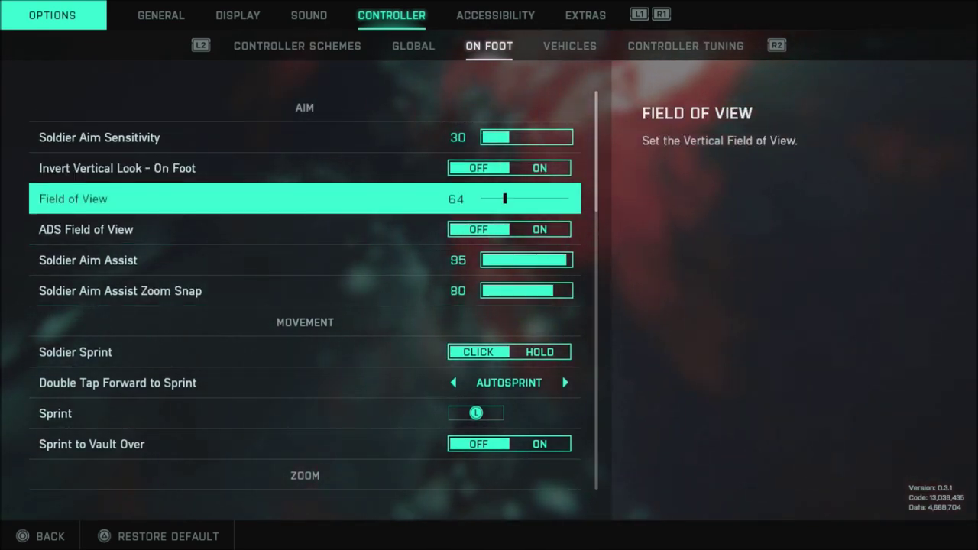
- Toggle ADS Field of View on and back off to demonstrate the option
key("Down")
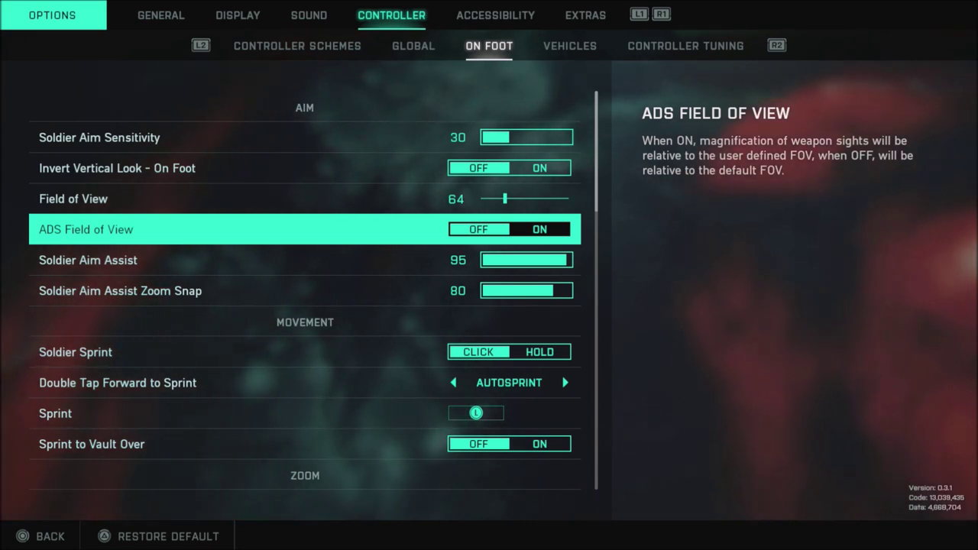
key("Left")
key("Right")
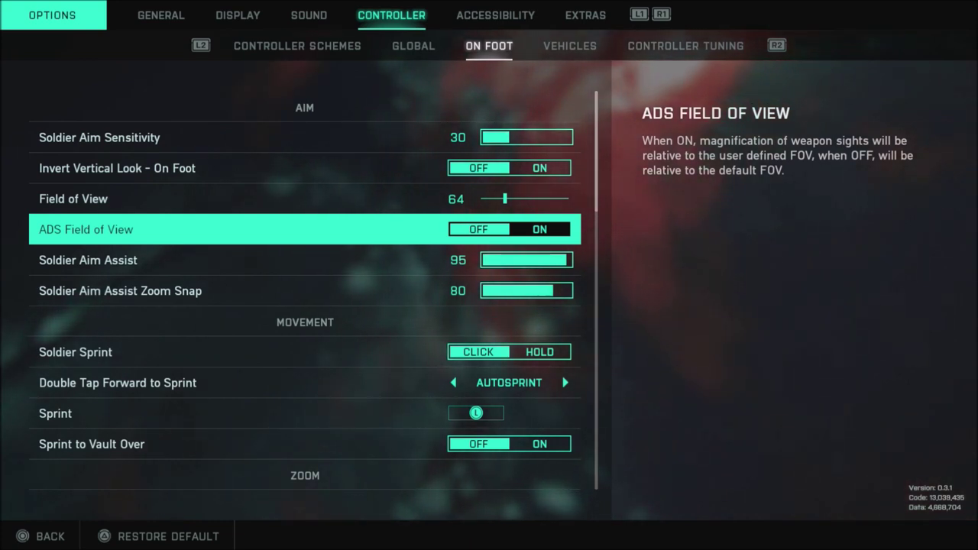
key("Left")
key("Right")
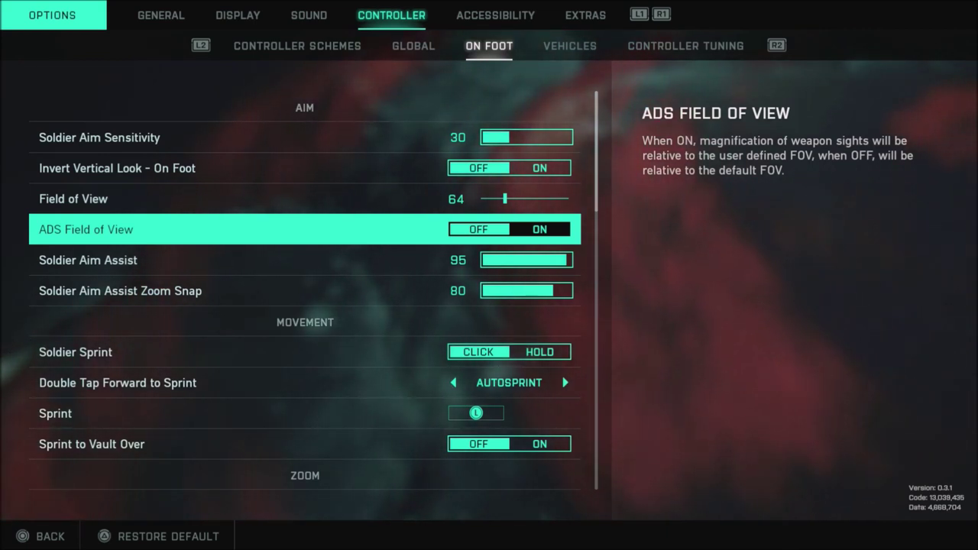
key("Left")
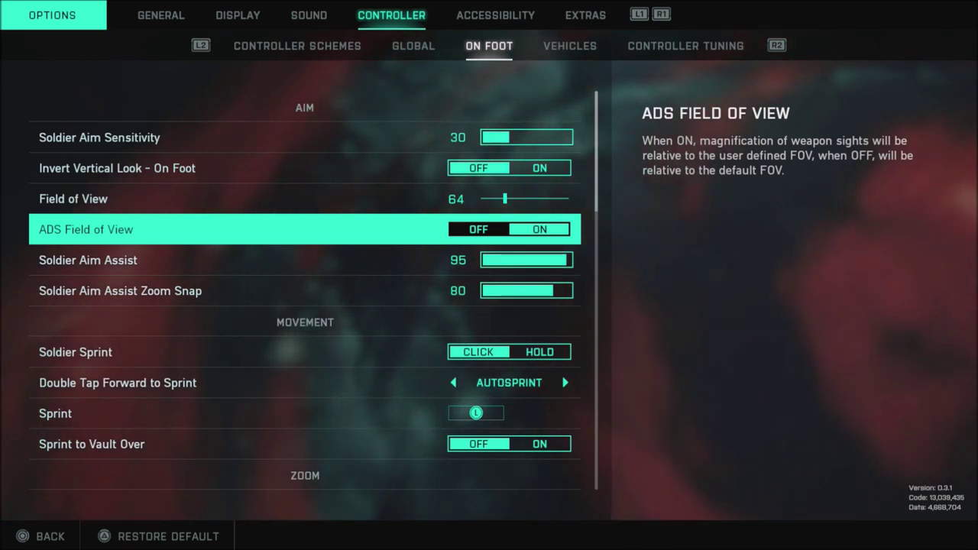
key("Right")
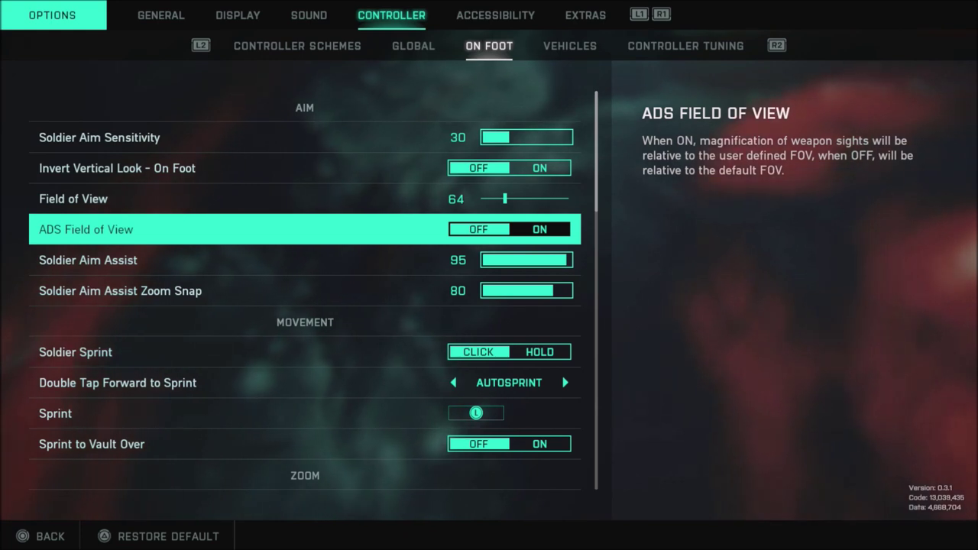
- Review the Soldier Aim Assist, Aim Assist Zoom Snap, Soldier Sprint and Double Tap Forward to Sprint settings
key("Down")
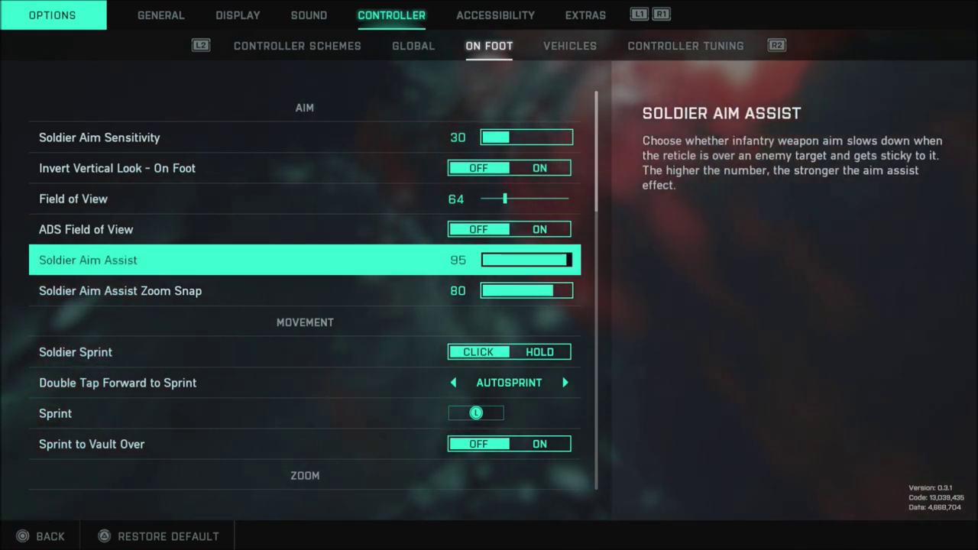
key("Down")
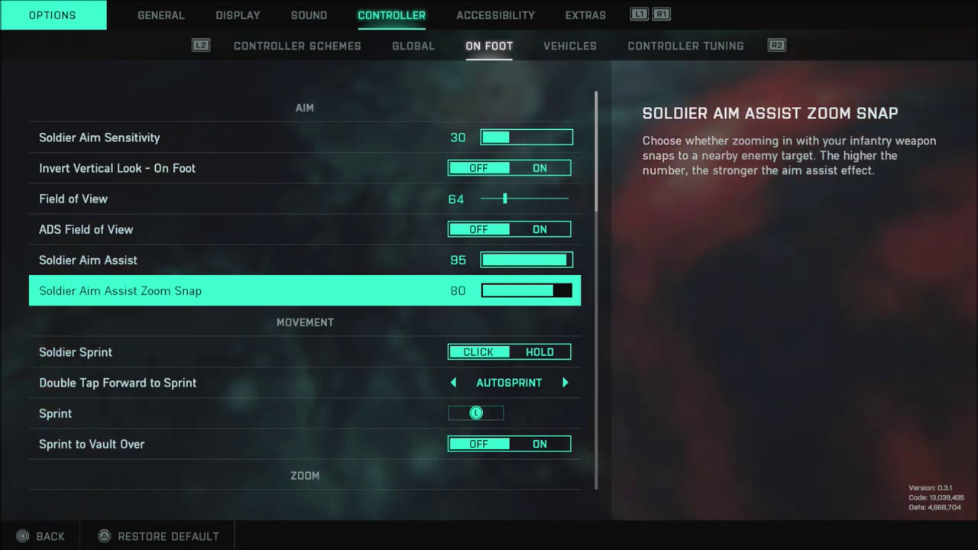
key("Up")
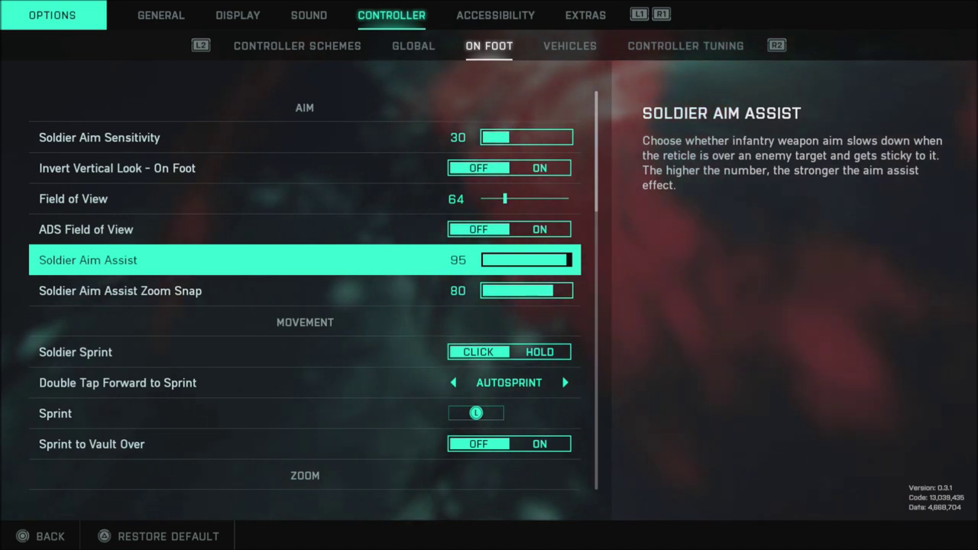
key("Down")
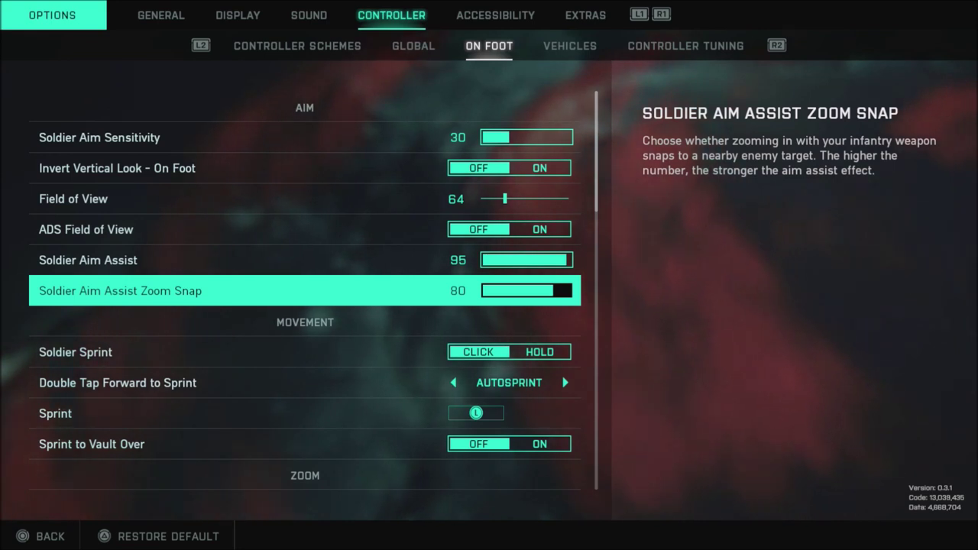
key("Down")
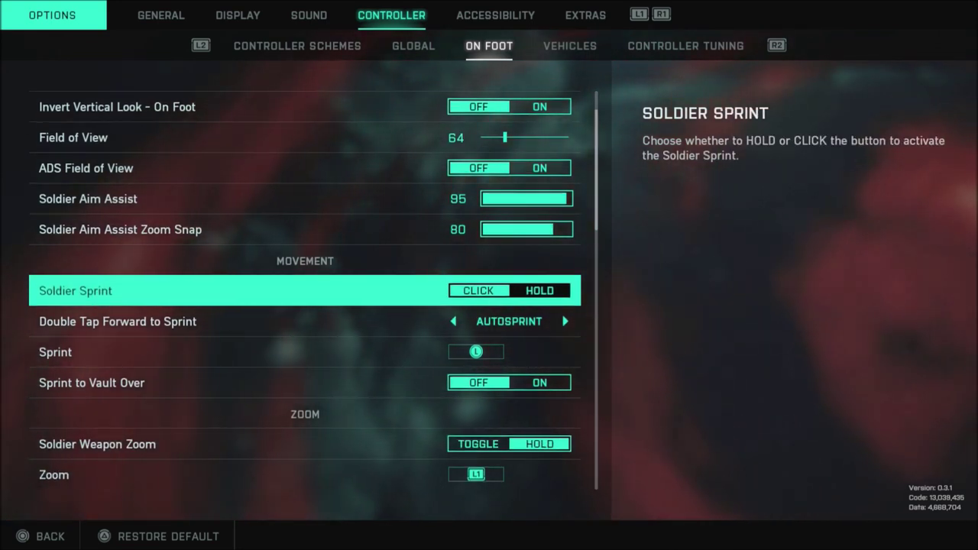
key("Down")
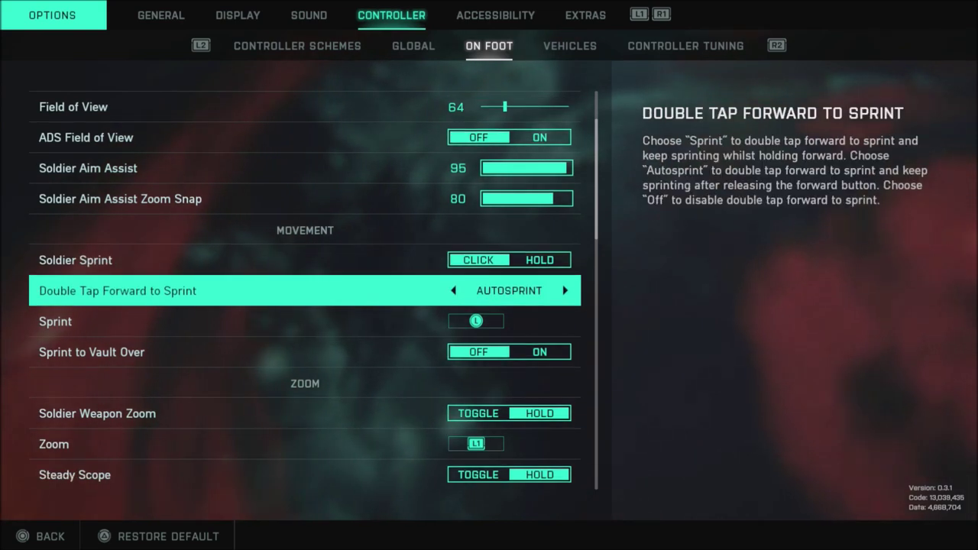
- Bind the on-foot Sprint action to left stick forward, accepting the duplicate binding with Walk Forward and Traversal Sprint
key("Down")
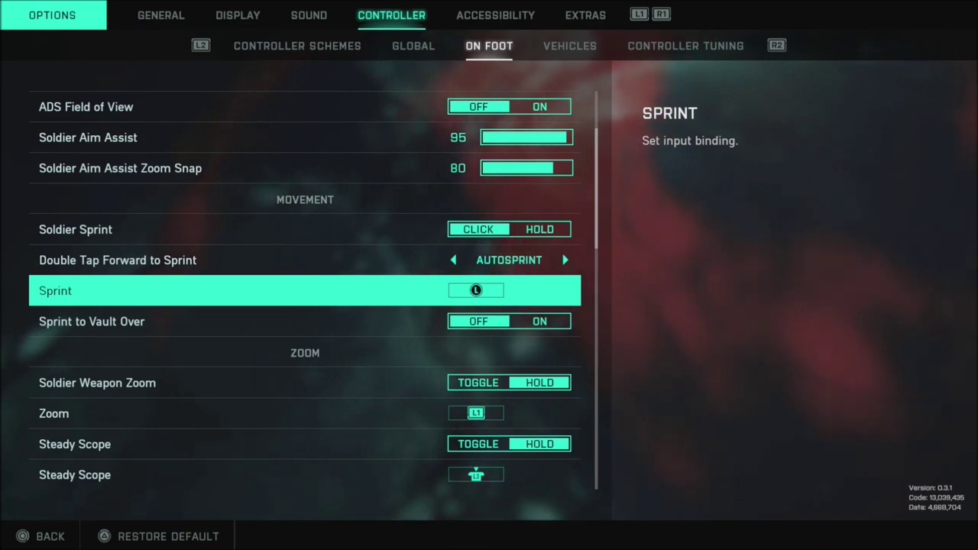
key("Return")
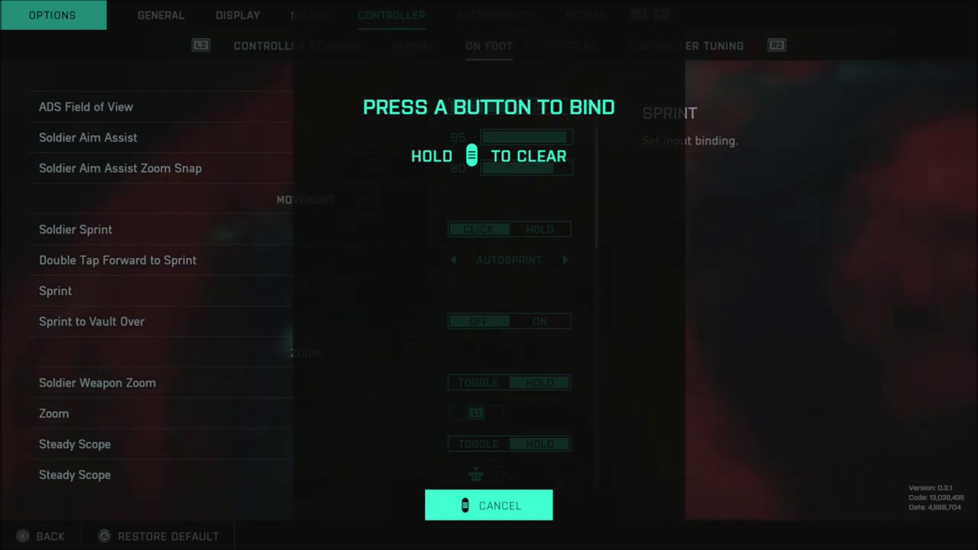
key("w")
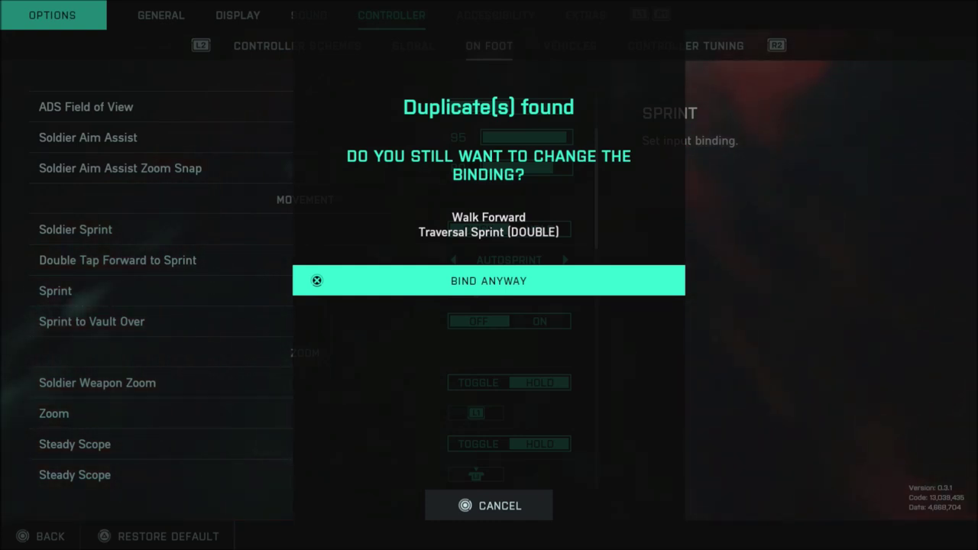
key("Return")
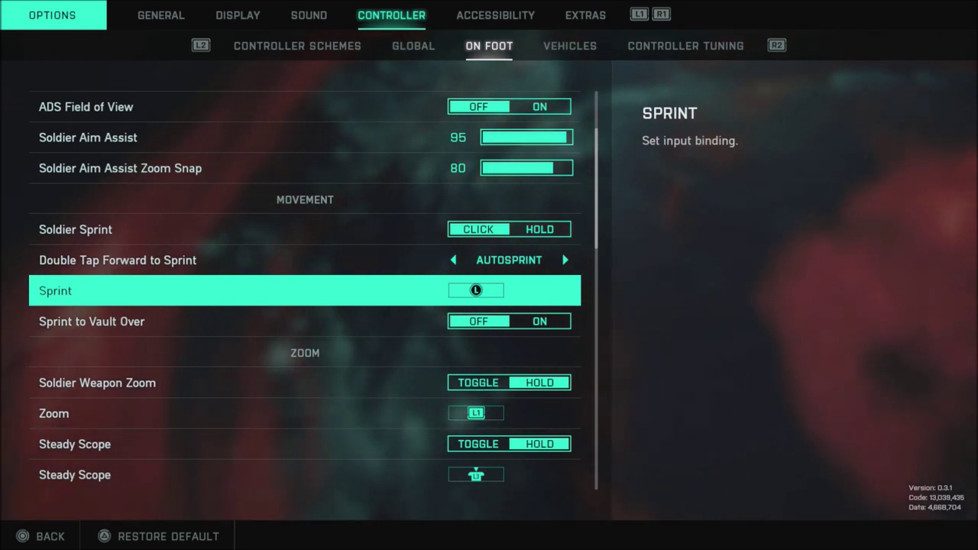
- Return to the controller schemes and recheck the on-foot Buttons and Controls layouts
key("q")
key("q")
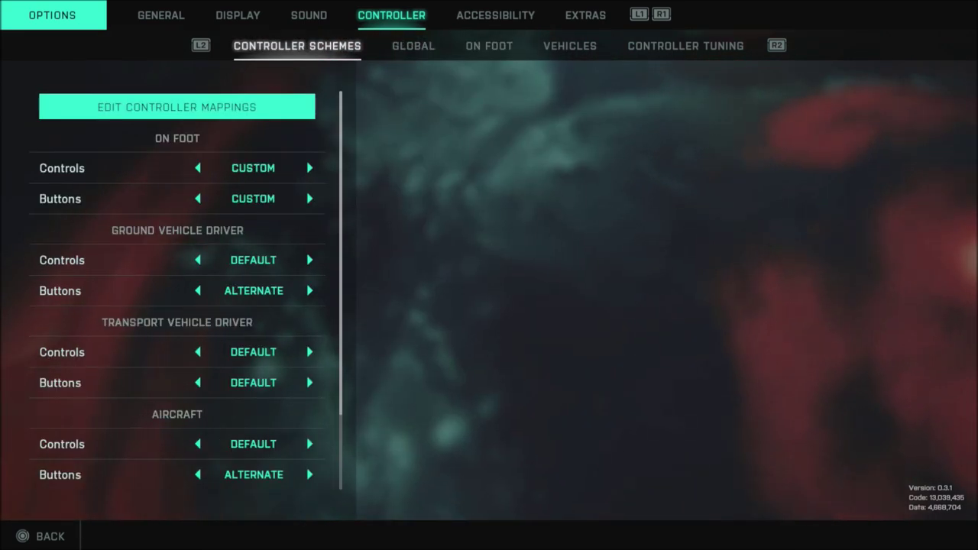
key("Down")
key("Down")
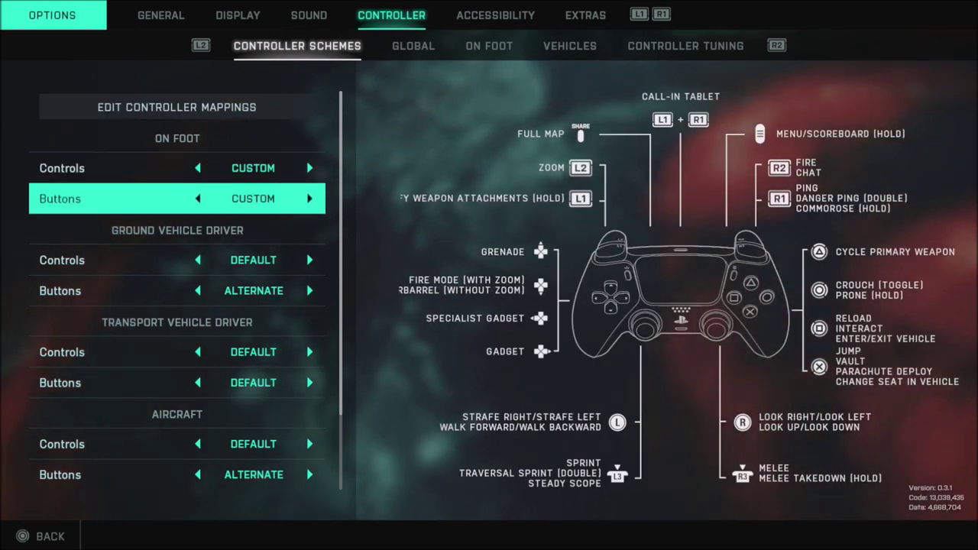
key("Up")
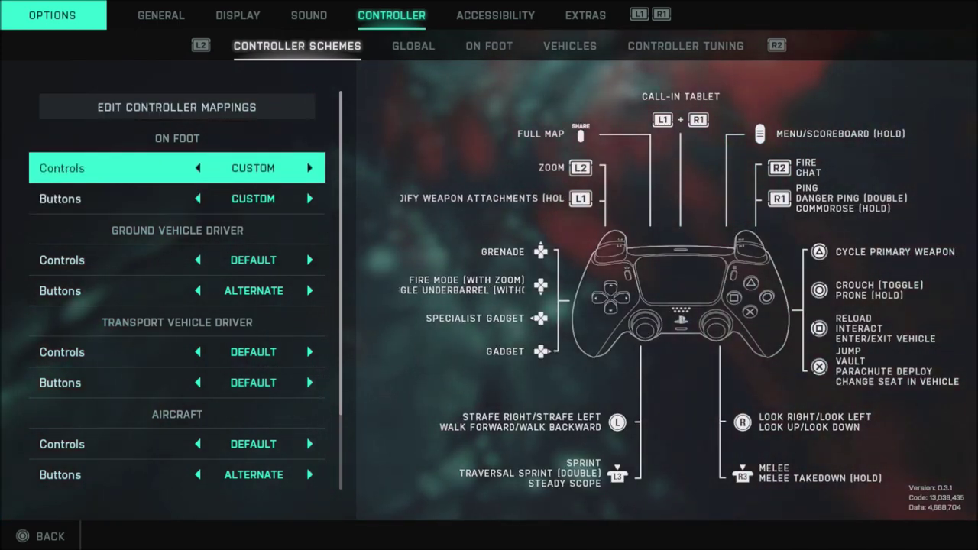
- Return to the on-foot settings and review the Sprint binding and the Sprint to Vault Over option
key("e")
key("e")
key("Down")
key("Up")
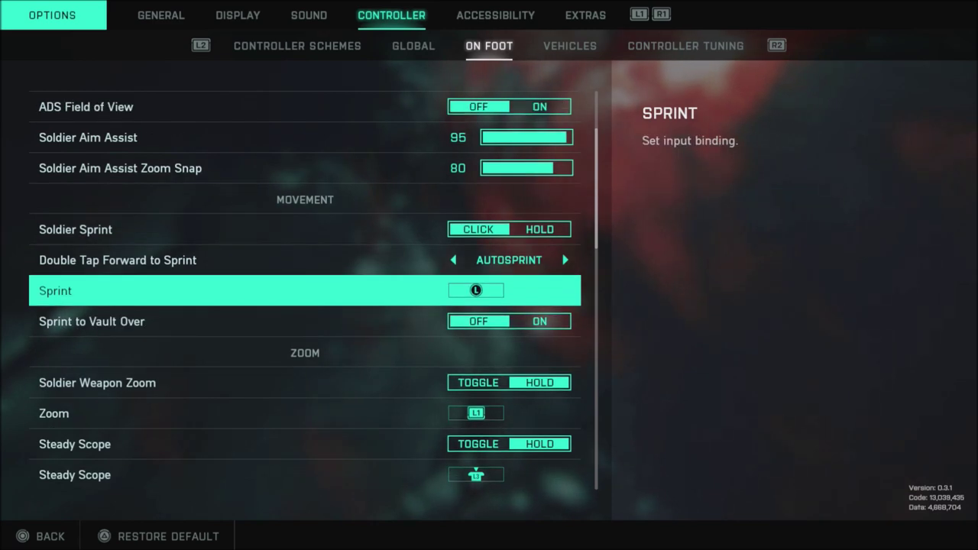
key("Up")
key("Down")
key("Down")
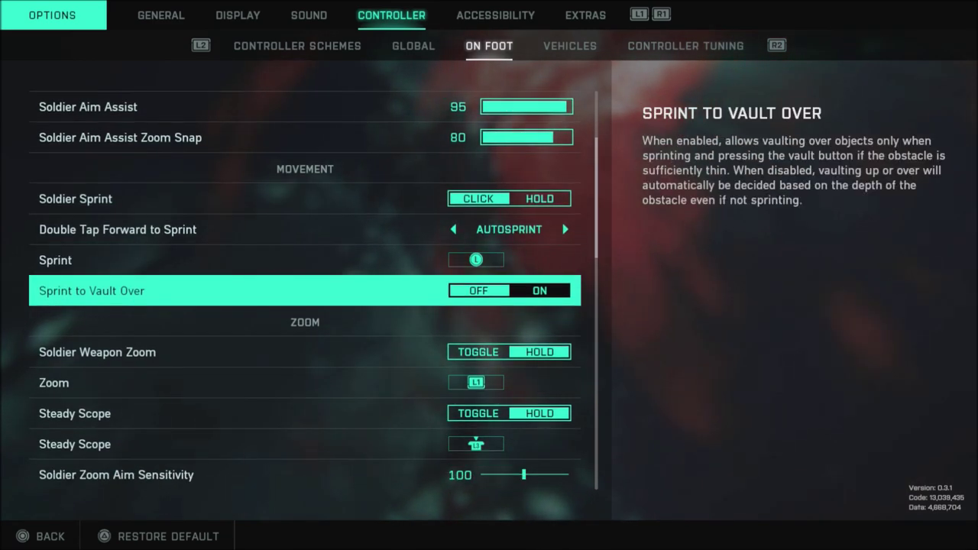
- Review the on-foot zoom settings: Soldier Weapon Zoom, the Zoom and Steady Scope options, and Soldier Zoom Aim Sensitivity
key("Down")
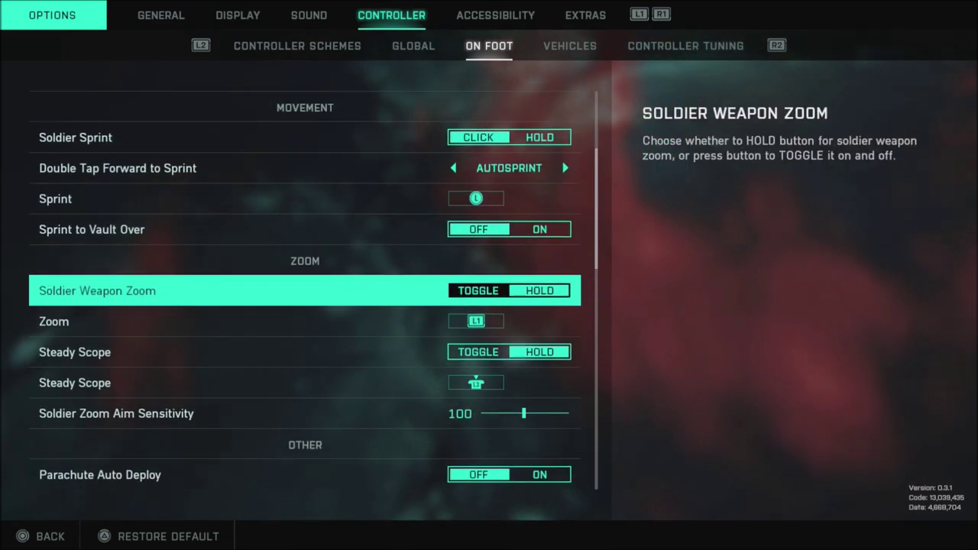
key("Down")
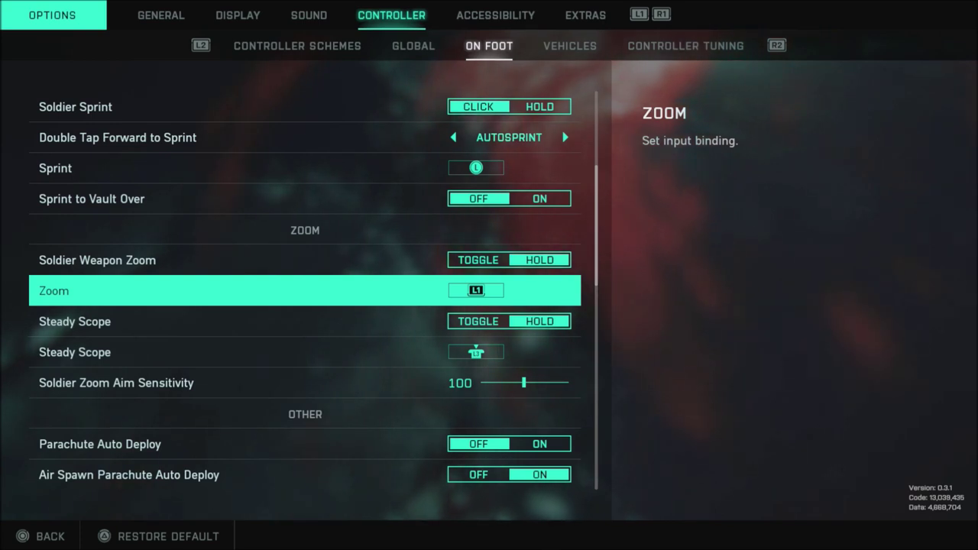
key("Down")
key("Down")
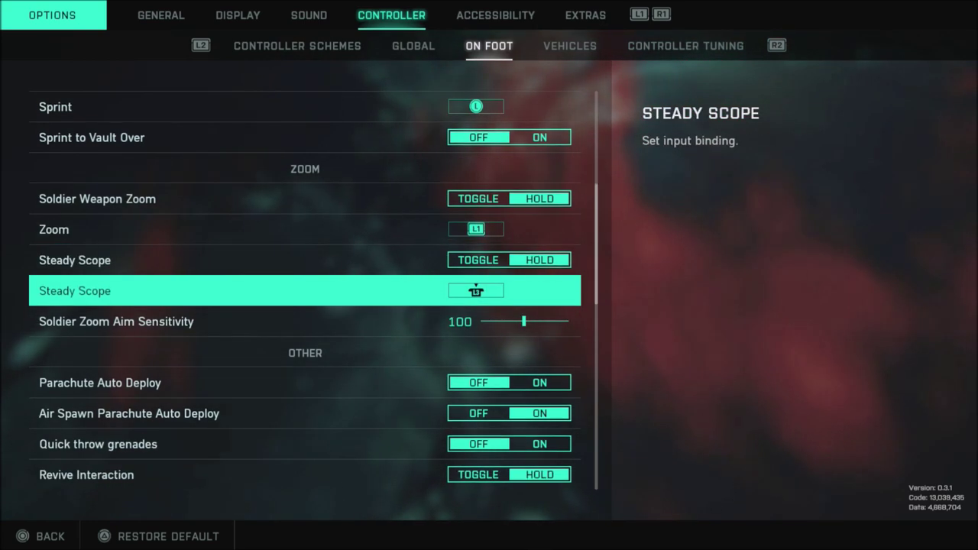
key("Down")
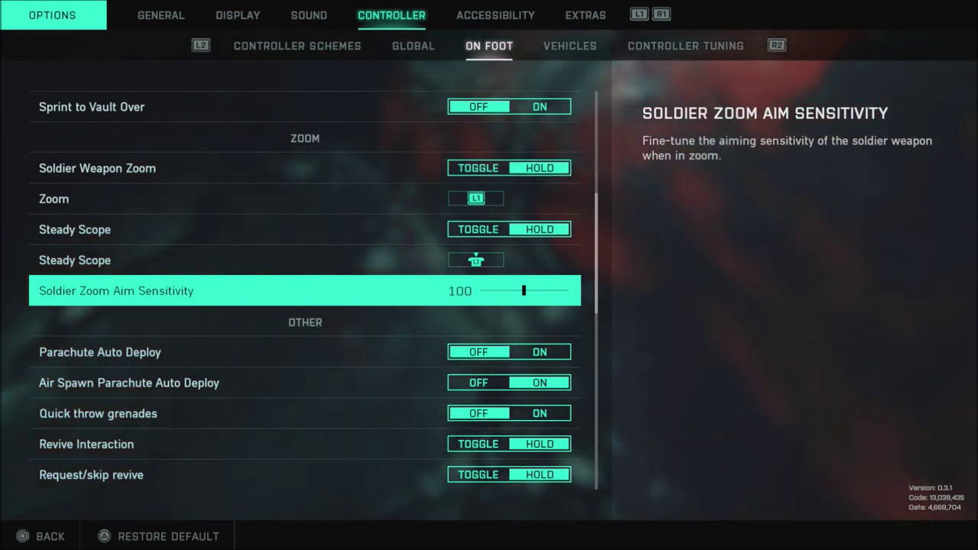
- Review the on-foot parachute auto deploy, Quick throw grenades, Revive Interaction and Request/skip revive settings
key("Down")
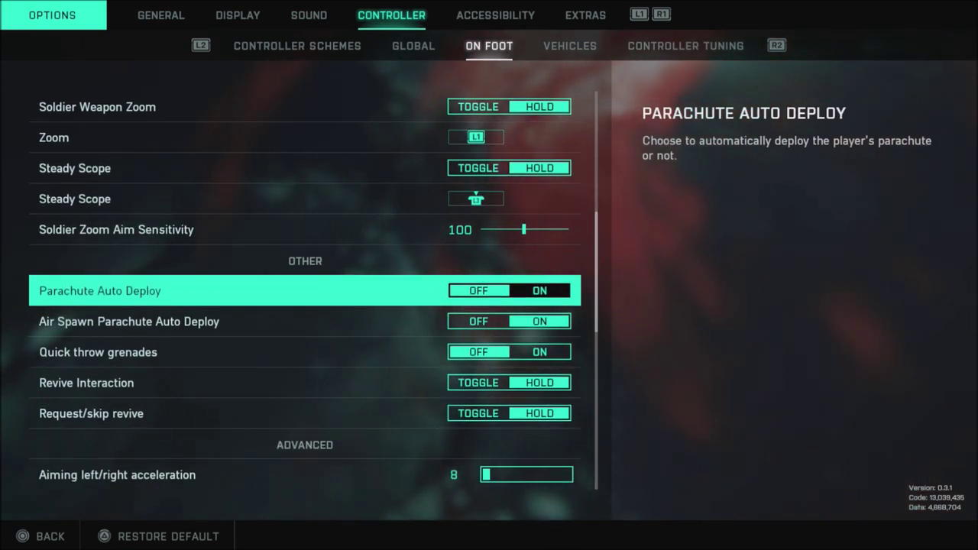
key("Down")
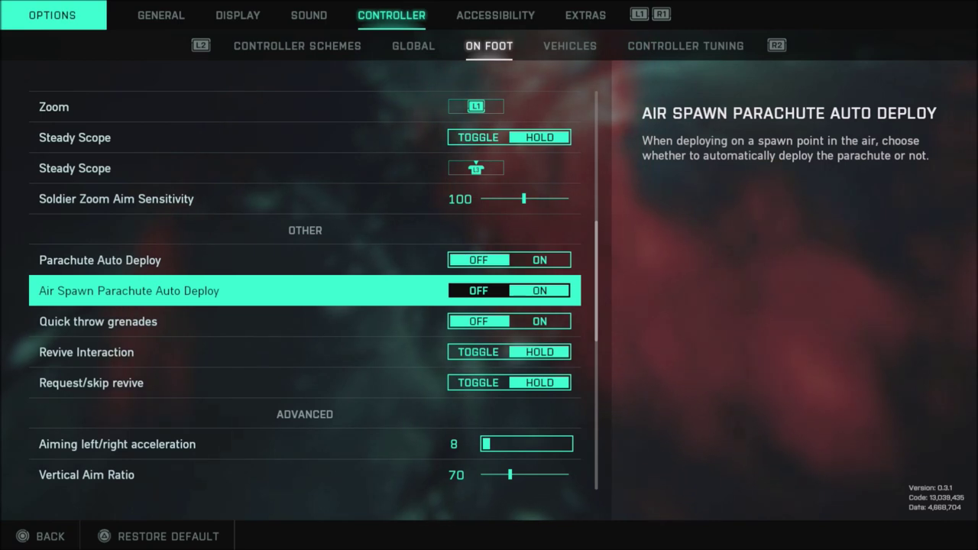
key("Down")
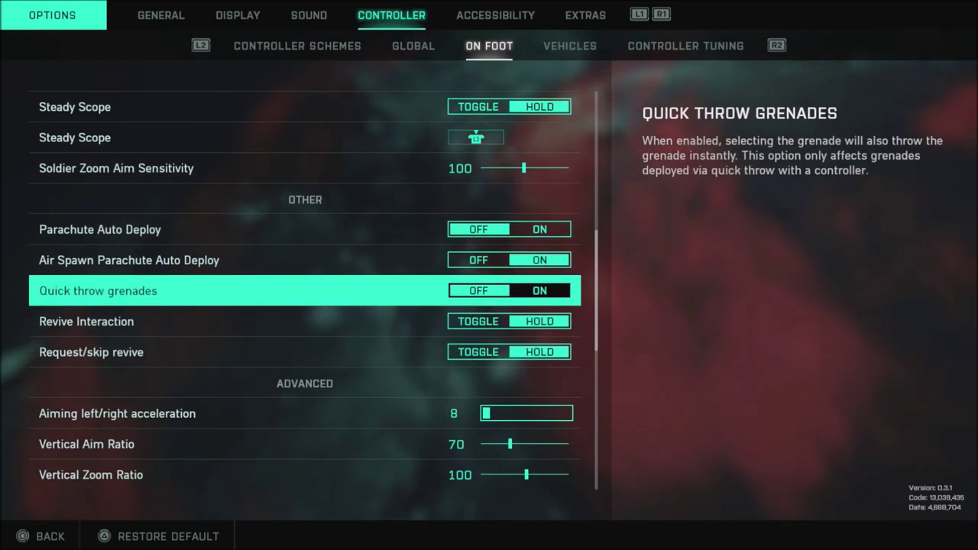
key("Down")
key("Down")
key("Down")
key("Up")
key("Up")
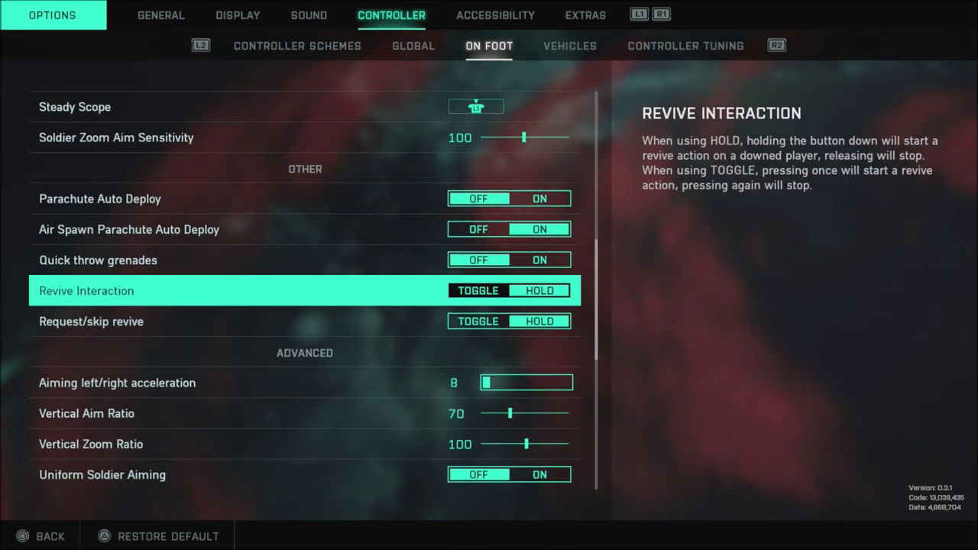
key("Down")
key("Up")
key("Down")
- Review the advanced aiming settings: left/right acceleration, Vertical Aim and Zoom Ratios, Uniform Soldier Aiming and Zoom Transition Sensitivity Smoothing
key("Down")
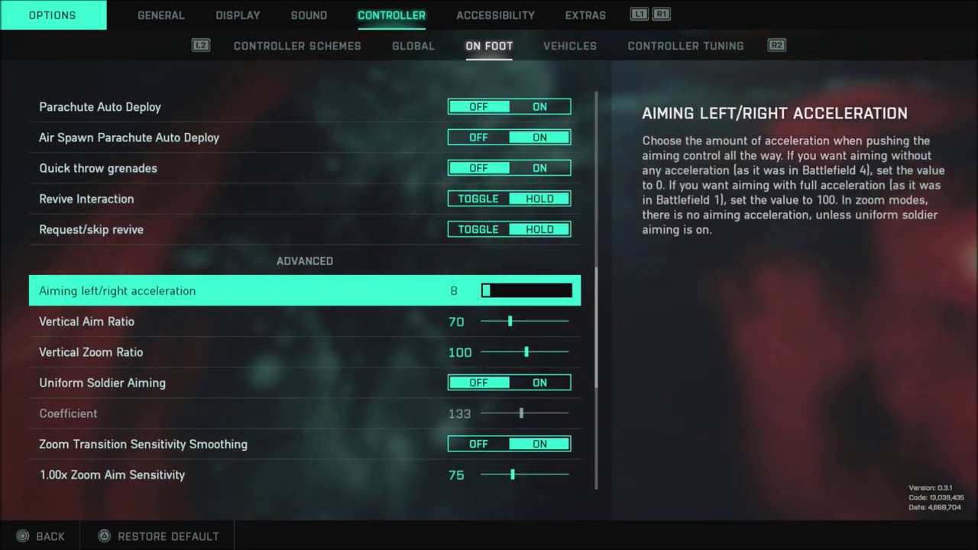
key("Down")
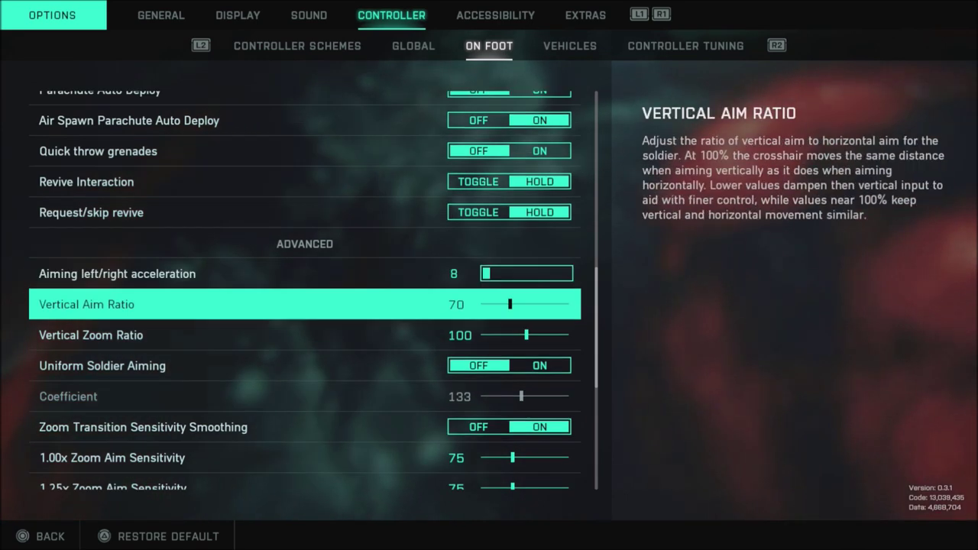
key("Down")
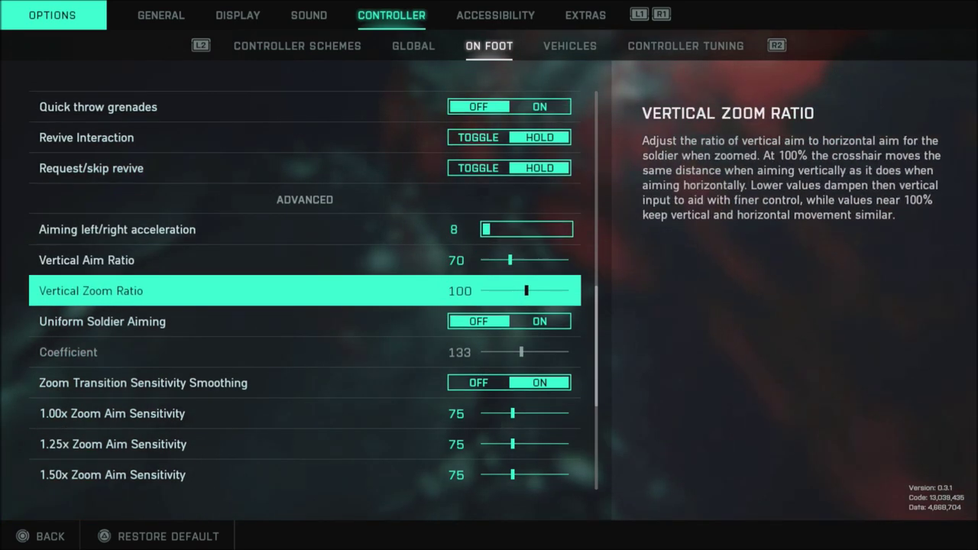
key("Down")
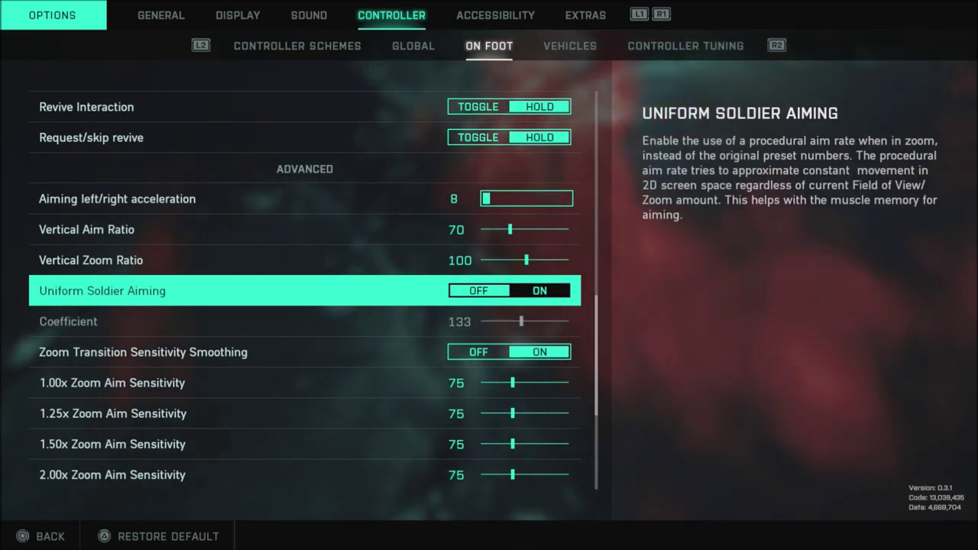
key("Down")
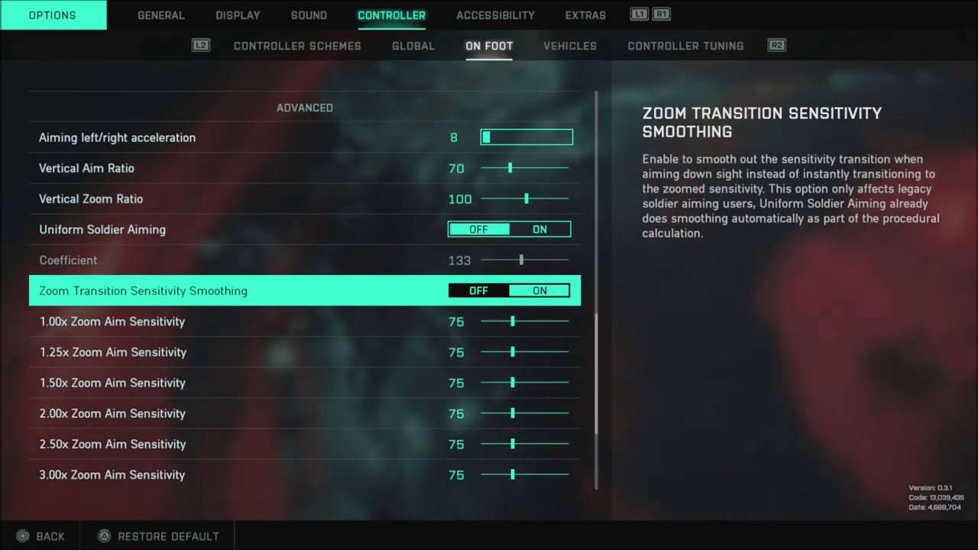
- Examine the Zoom Aim Sensitivity values for each magnification from 1.00x through 8.00x
key("Right")
key("Down")
key("Down")
key("Down")
key("Down")
key("Down")
key("Down")
key("Down")
key("Down")
key("Down")
key("Down")
key("Down")
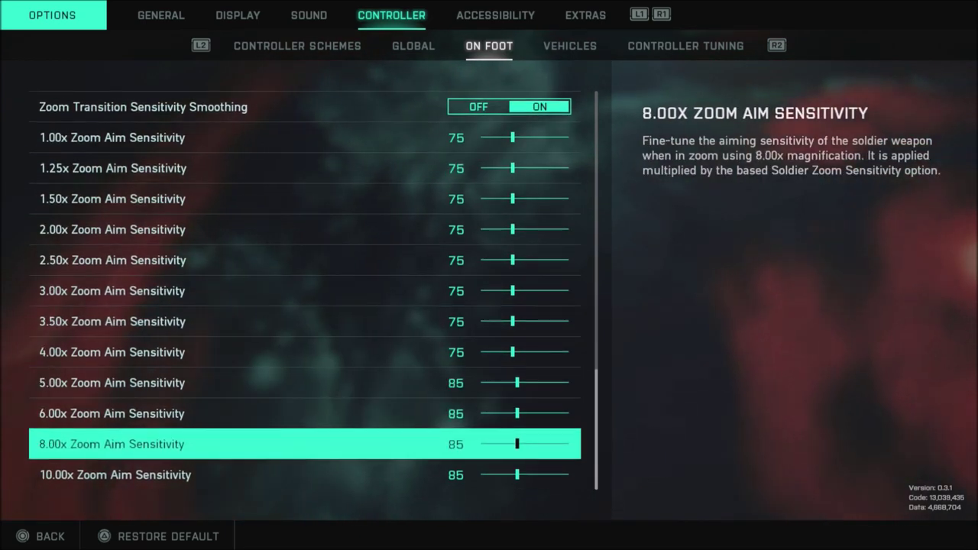
- Compare the Zoom Aim Sensitivity values between the 4.00x and 8.00x magnifications
key("Up")
key("Up")
key("Up")
key("Up")
key("Down")
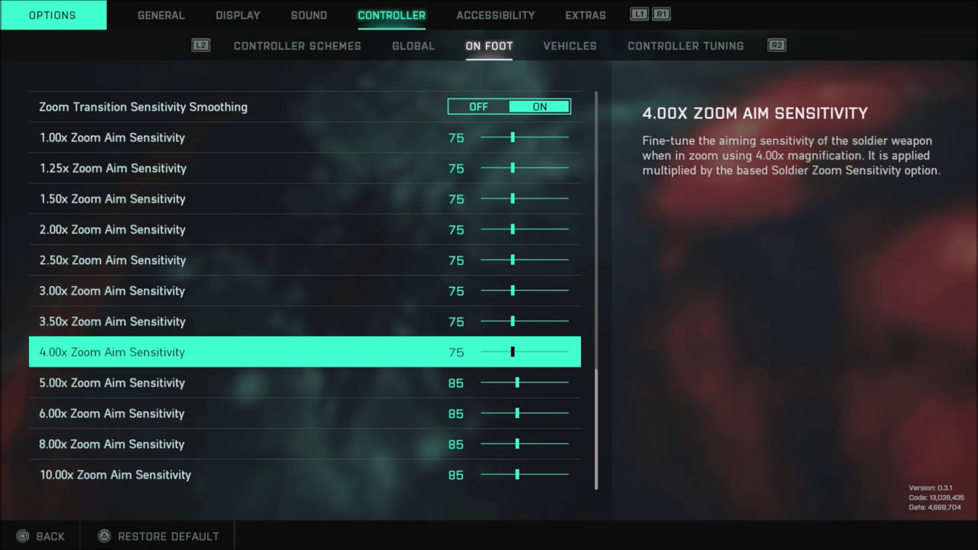
key("Down")
key("Down")
key("Down")
key("Down")
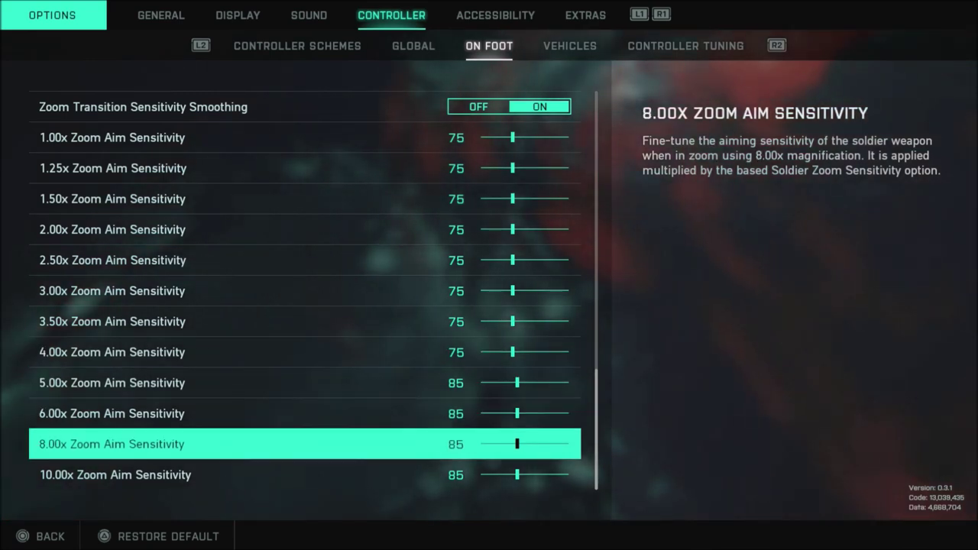
- Recheck the lower-magnification zoom sensitivities, then the Uniform Soldier Aiming and Vertical Zoom Ratio settings above them
key("Up")
key("Up")
key("Up")
key("Up")
key("Up")
key("Up")
key("Up")
key("Up")
key("Up")
key("Up")
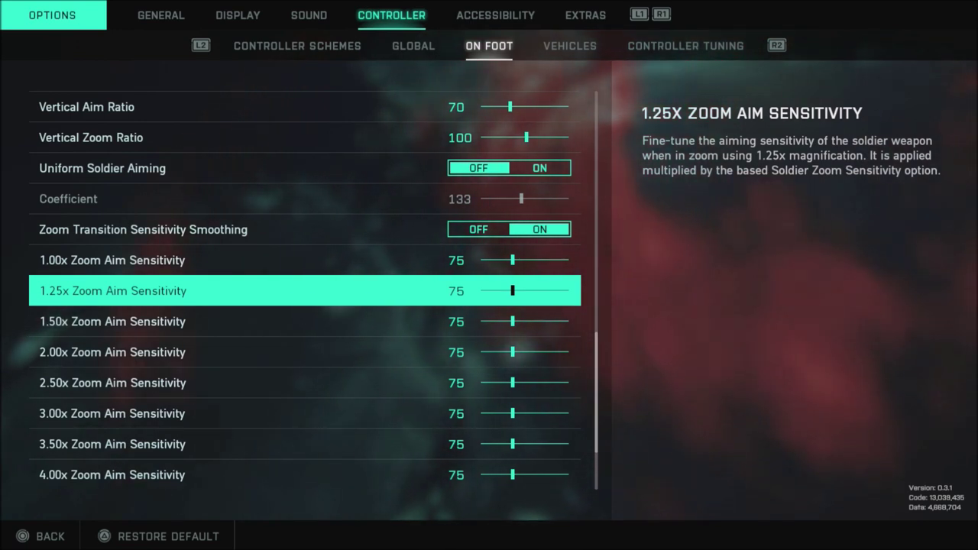
key("Up")
key("Up")
key("Up")
key("Up")
key("Up")
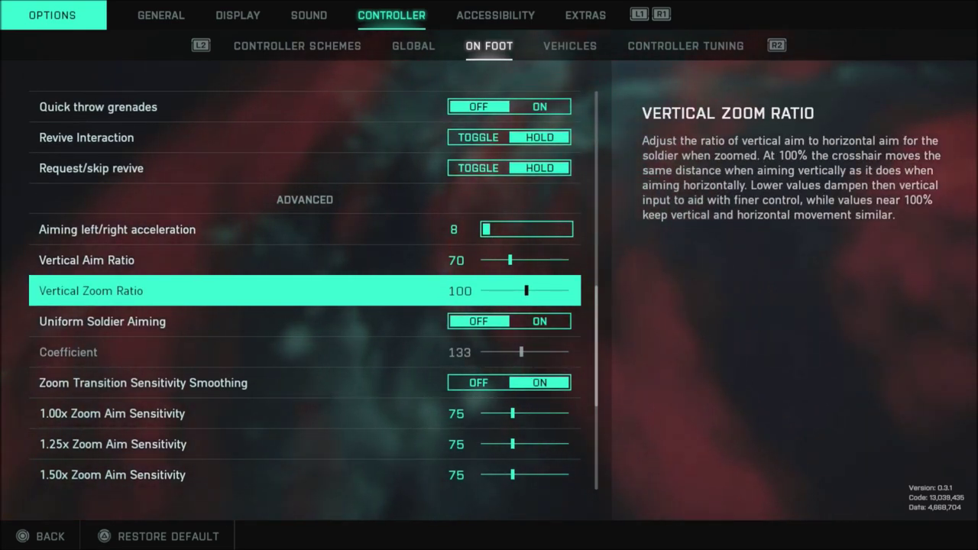
- Go past the vehicle settings to controller tuning and review Controller Vibration and the left stick's deadzones and Max Input Threshold
key("e")
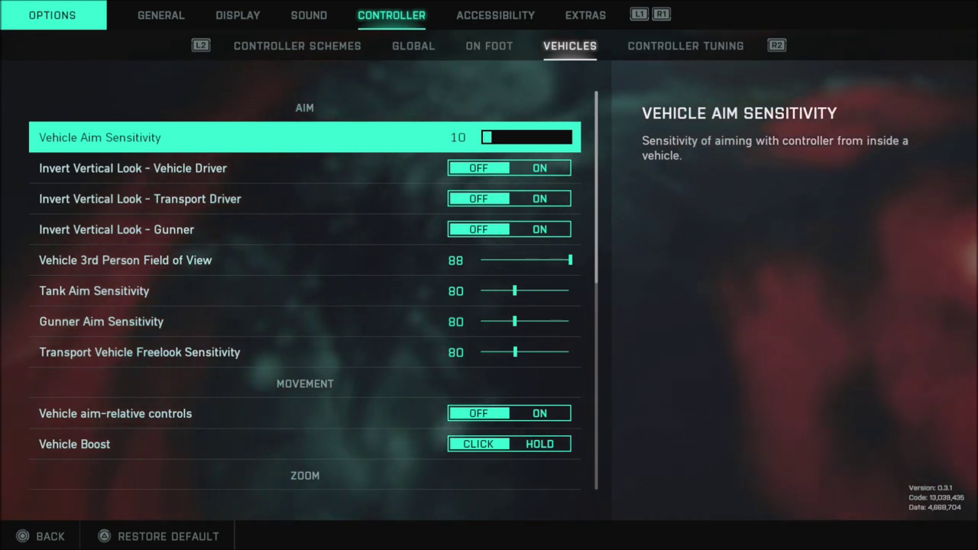
key("e")
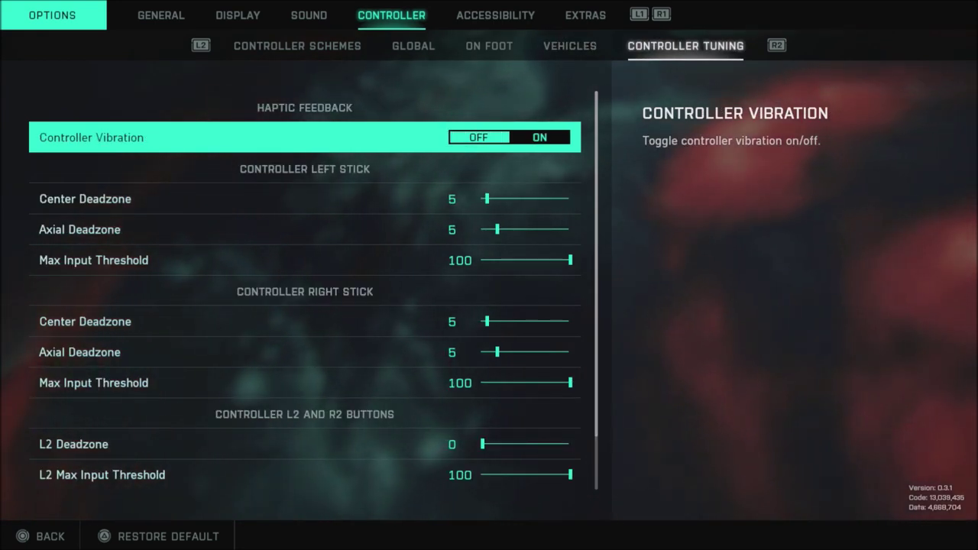
left_click(306, 199)
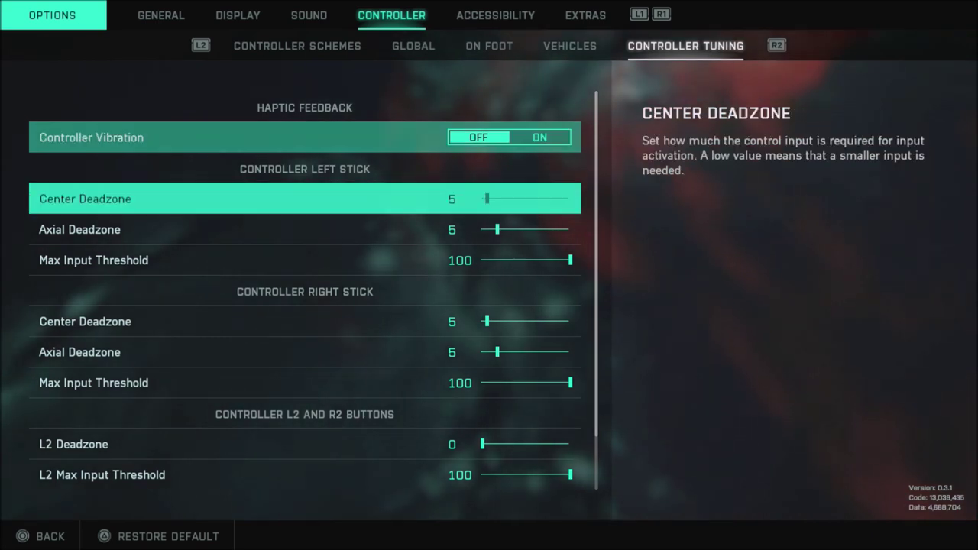
key("Down")
key("Up")
key("Up")
key("Down")
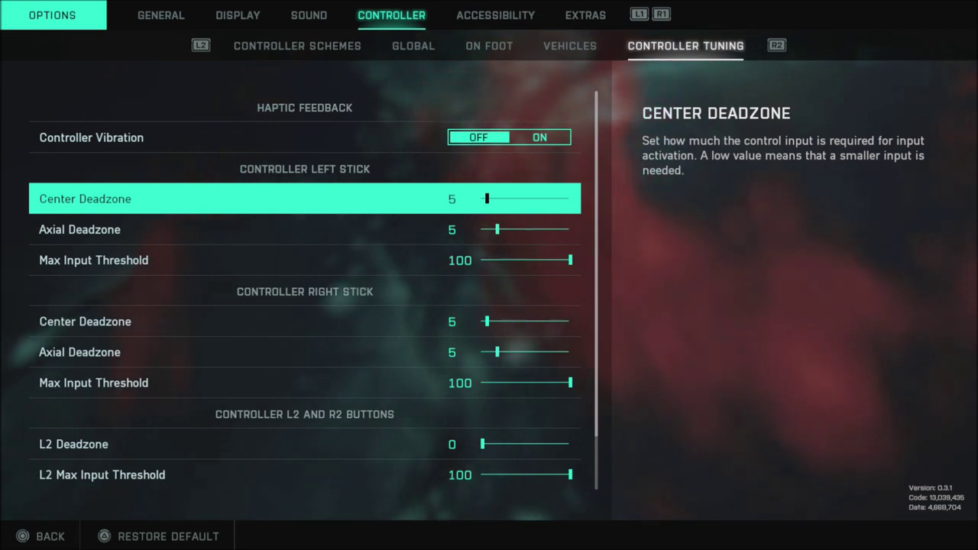
key("Down")
key("Down")
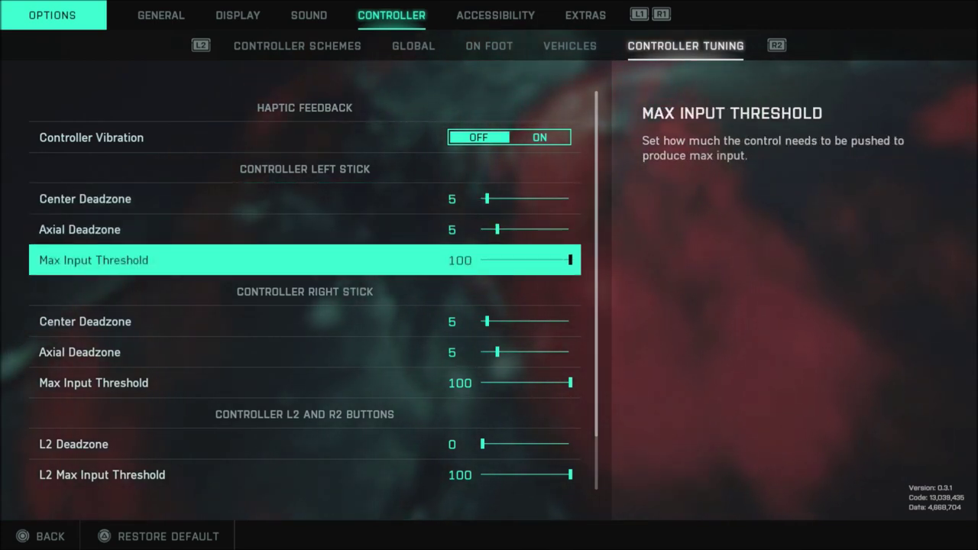
- Review the right stick's Center Deadzone, Axial Deadzone and Max Input Threshold
key("Down")
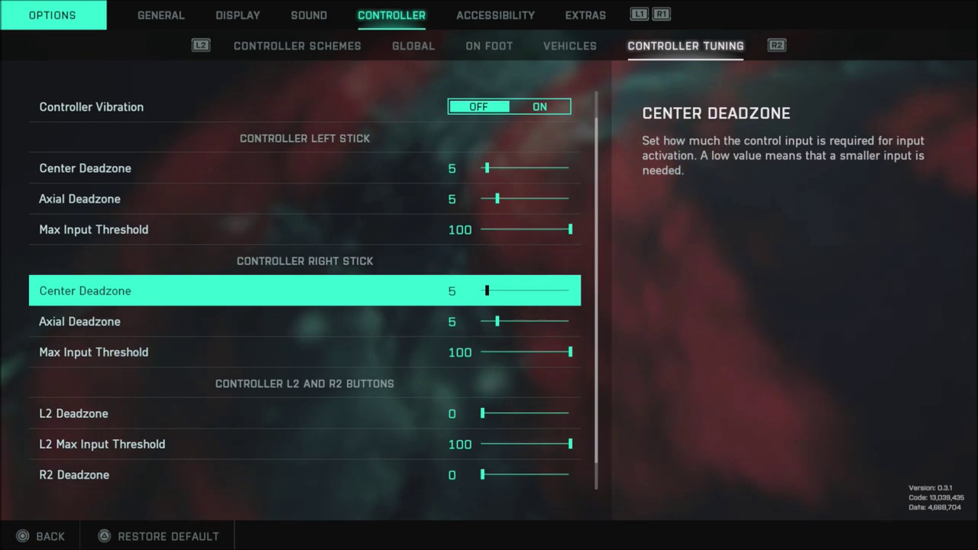
key("Down")
key("Down")
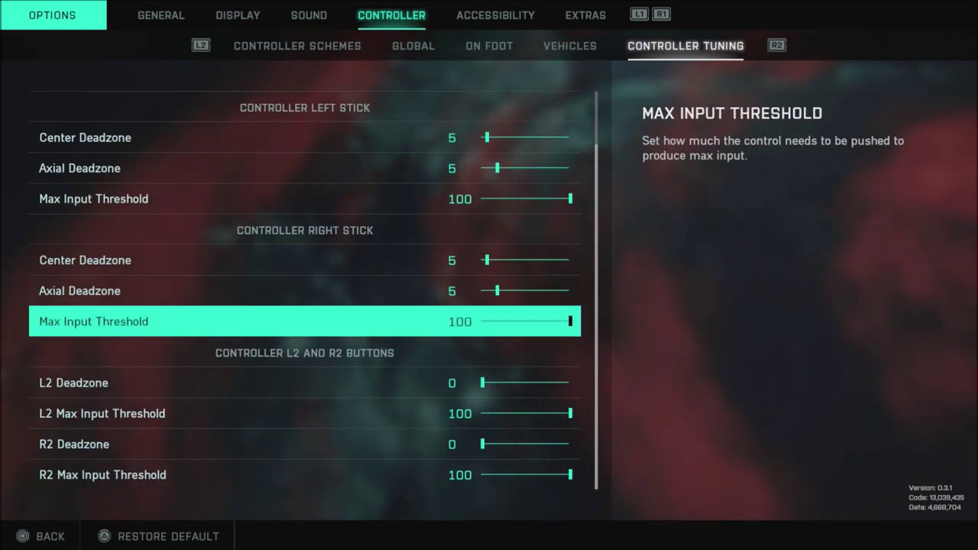
- Examine the deadzone and max input threshold settings for the L2 and R2 buttons
key("Down")
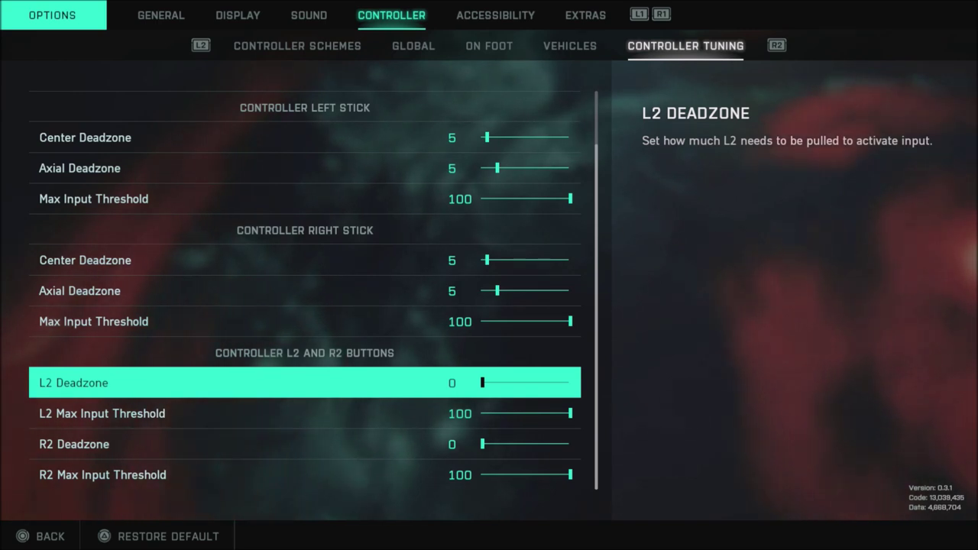
key("Down")
key("Down")
key("Down")
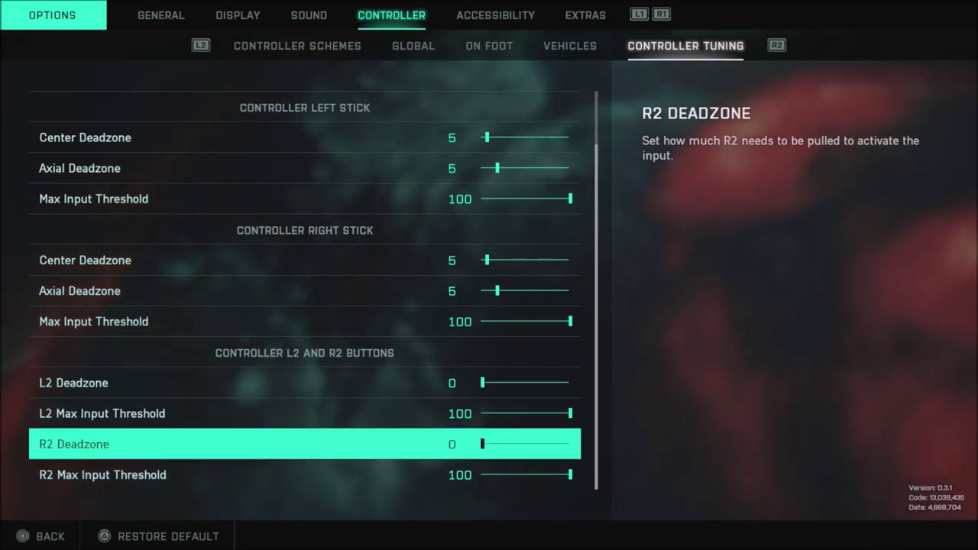
key("Up")
key("Up")
key("Up")
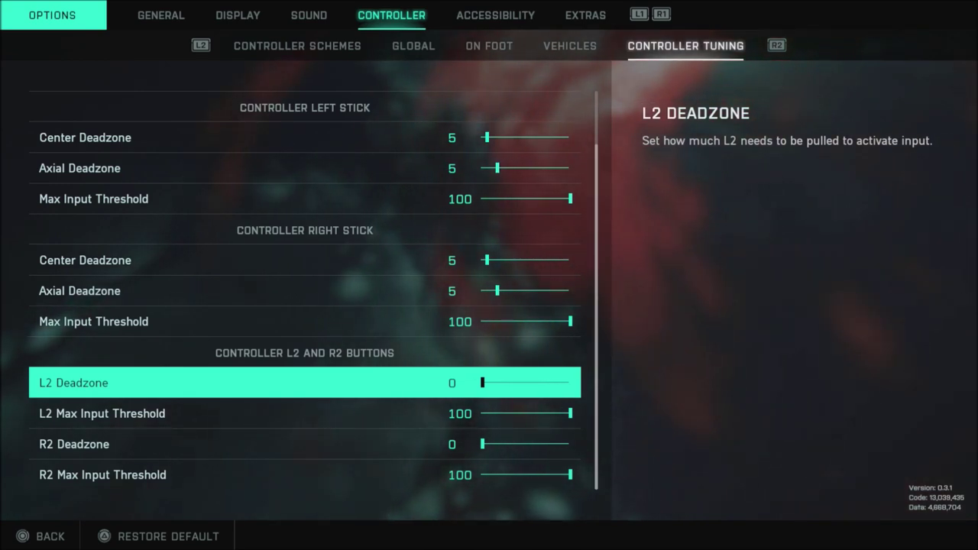
key("Down")
key("Down")
key("Down")
key("Up")
key("Up")
key("Up")
key("Up")
key("Up")
key("Up")
key("Up")
key("Up")
key("Up")
key("Up")
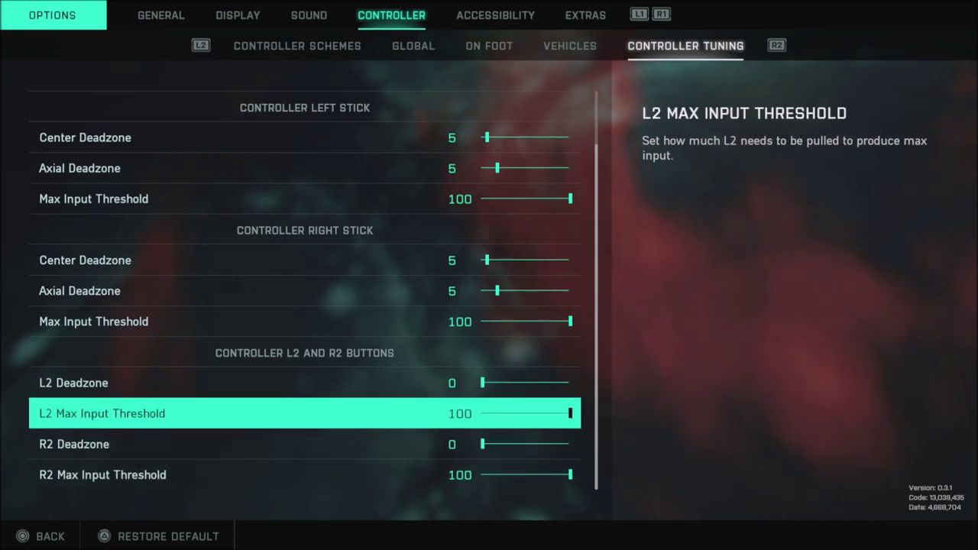
- Return to the controller schemes and look over the custom on-foot Controls layout again
key("q")
key("q")
key("q")
key("q")
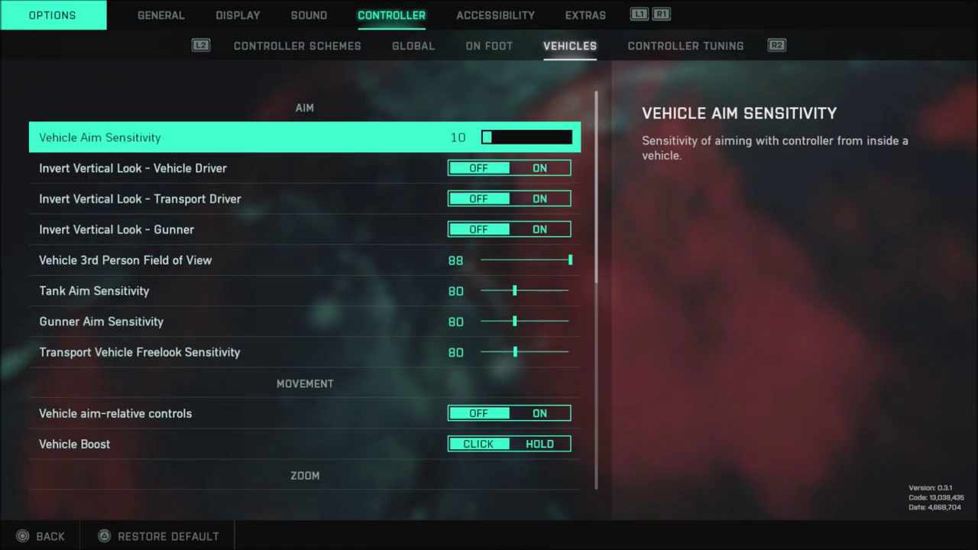
key("Down")
key("Up")
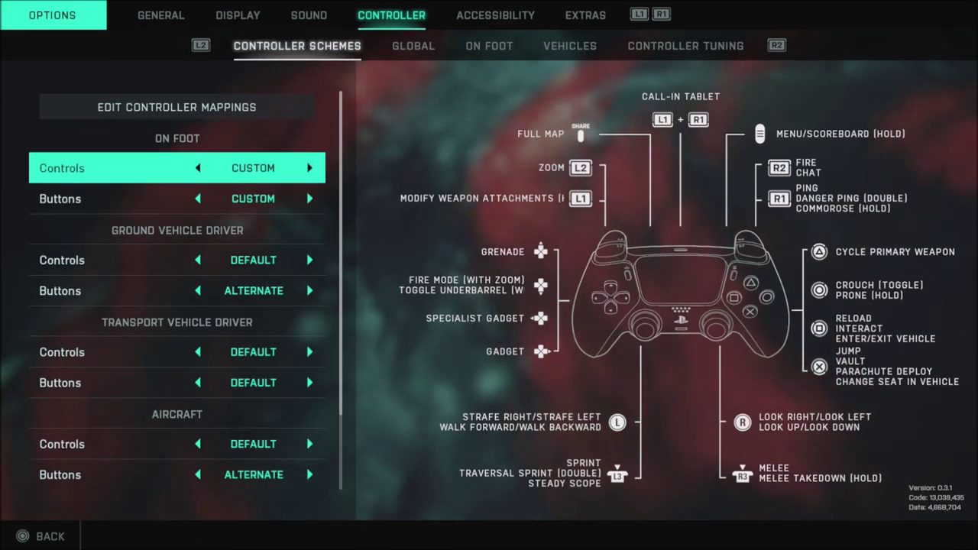
key("Down")
key("Up")
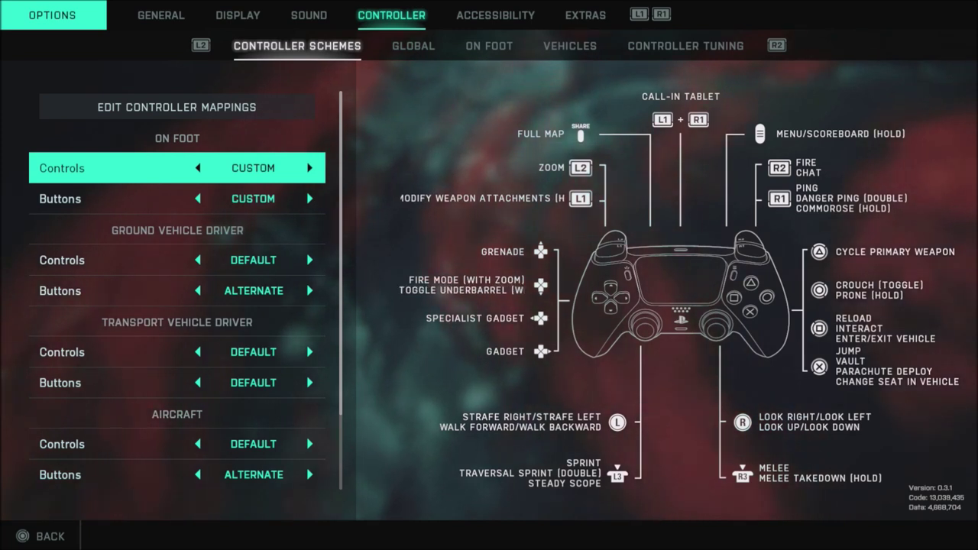